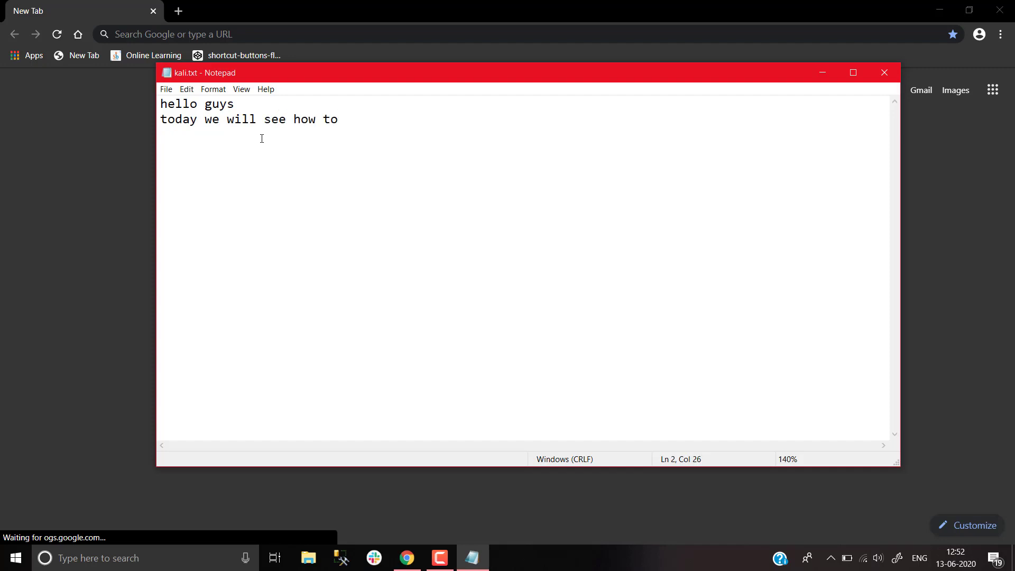
Type 'see how to setup kali linux in virtual box' and 'first we will download .ova file for linux' into kali.txt
text(setup kali lin)
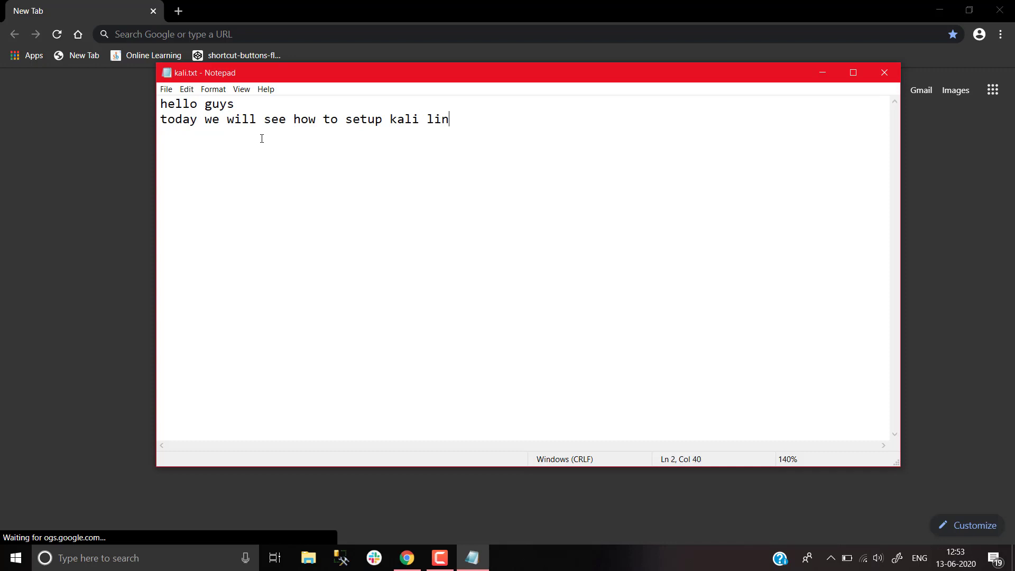
text(ux in virtual bo)
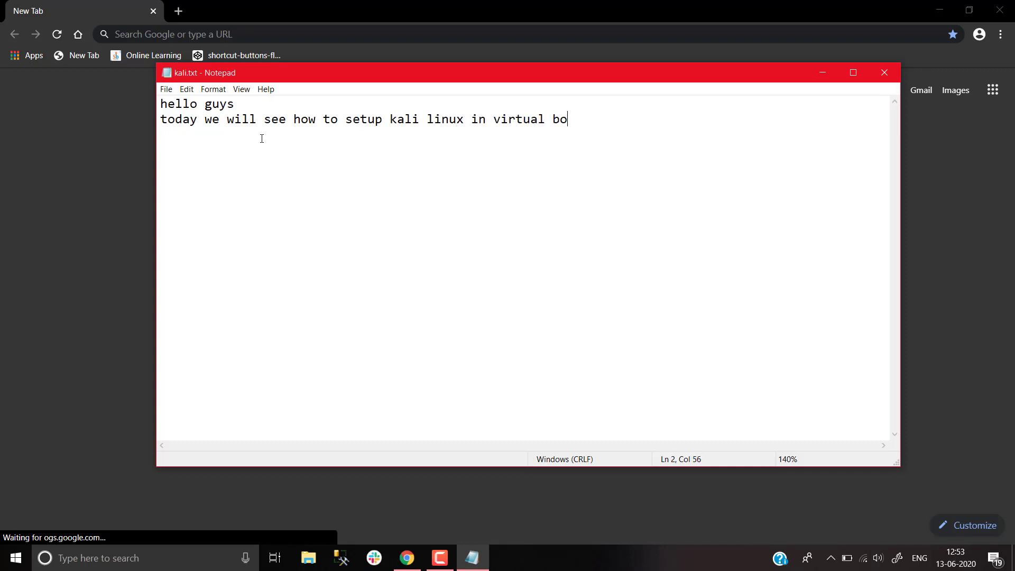
text(xfirst we will fom)
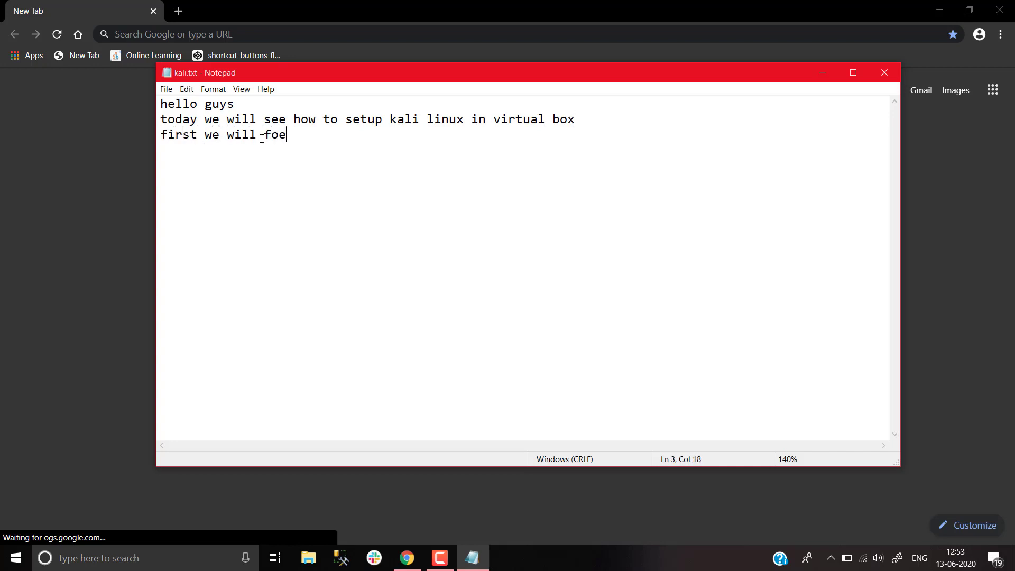
key(BackSpace)
key(BackSpace)
key(BackSpace)
text(downloaf)
key(BackSpace)
text(d .ova fil)
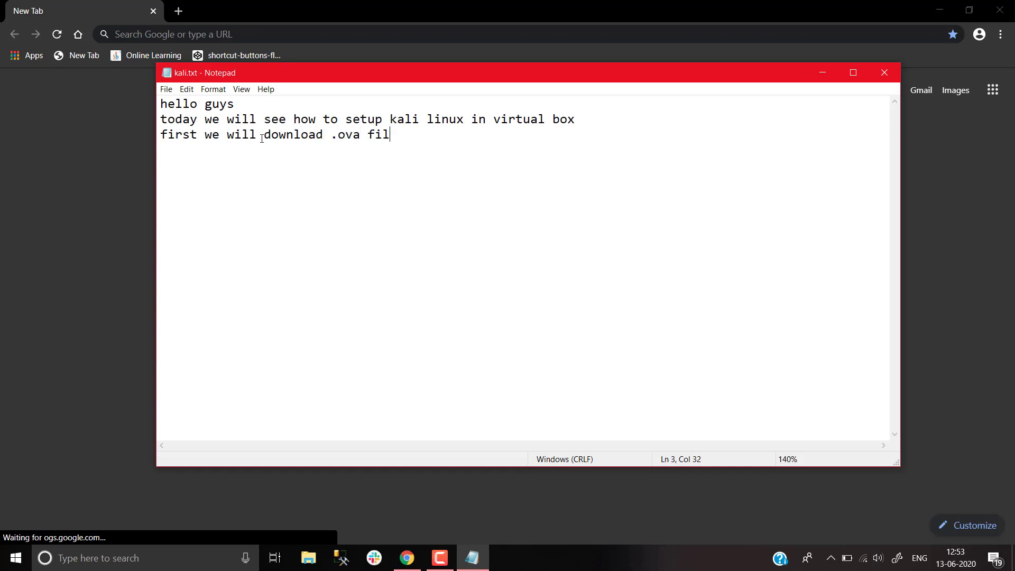
text(e for linux)
Search Chrome for 'zsecurity custom kali' and open the Download Custom Kali – zSecurity page
click(72, 197)
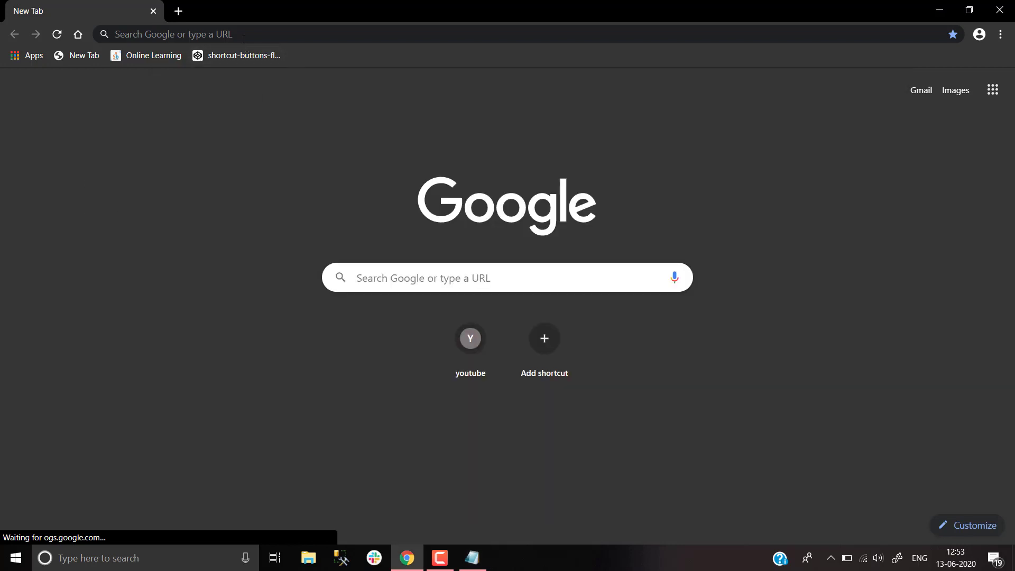
click(243, 36)
text(zsec)
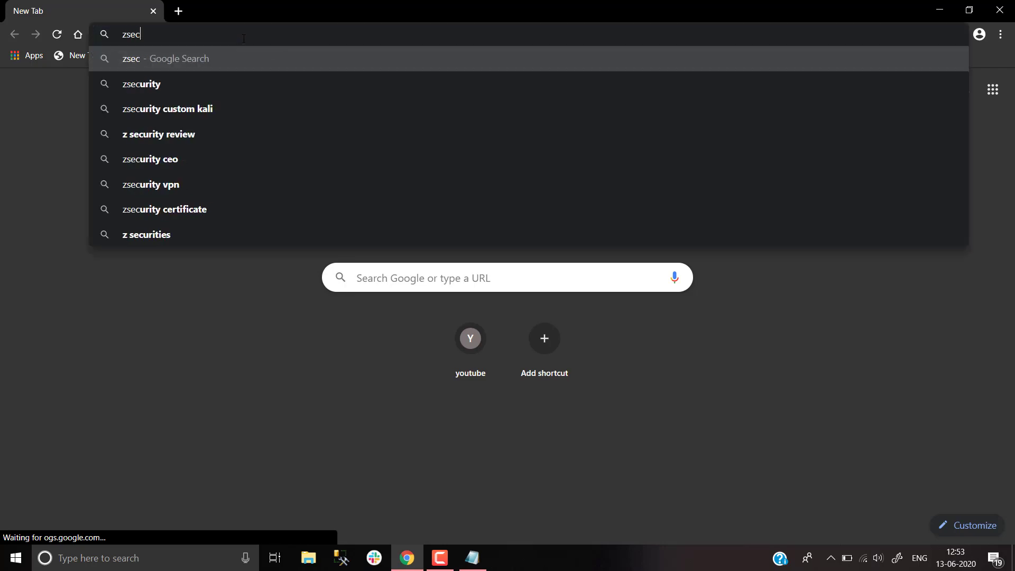
text(urit)
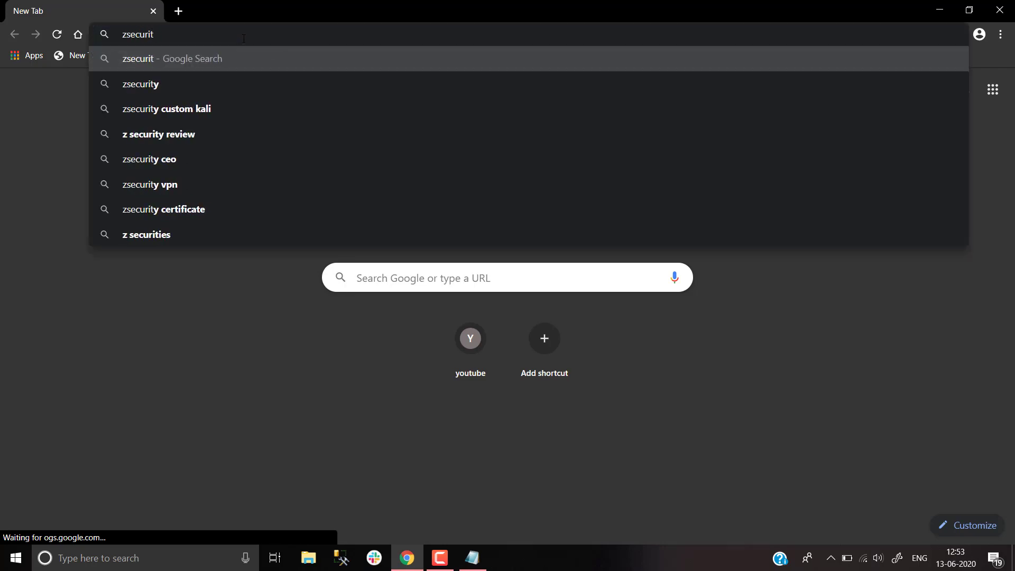
key(Down)
key(Down)
key(Return)
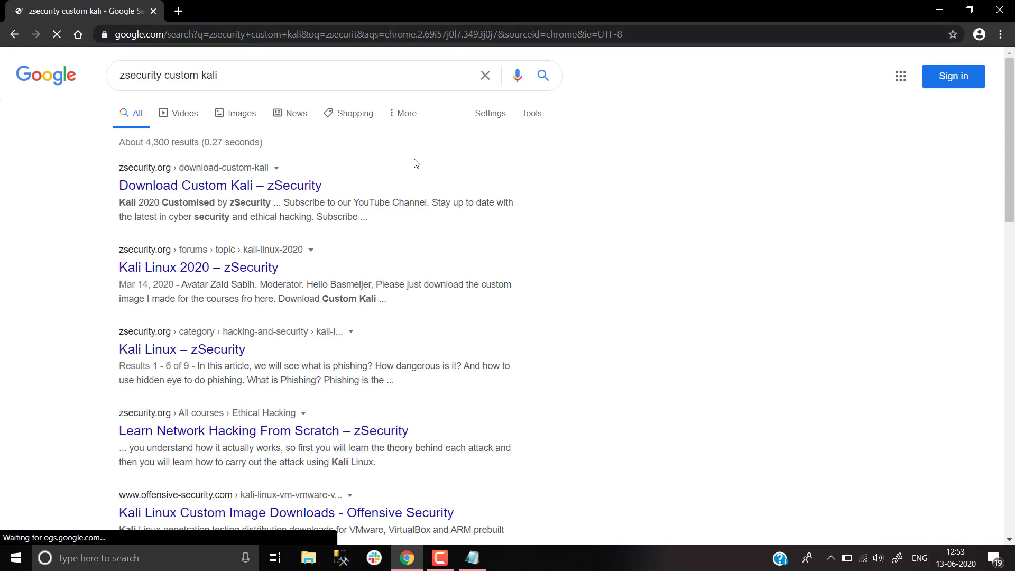
click(296, 190)
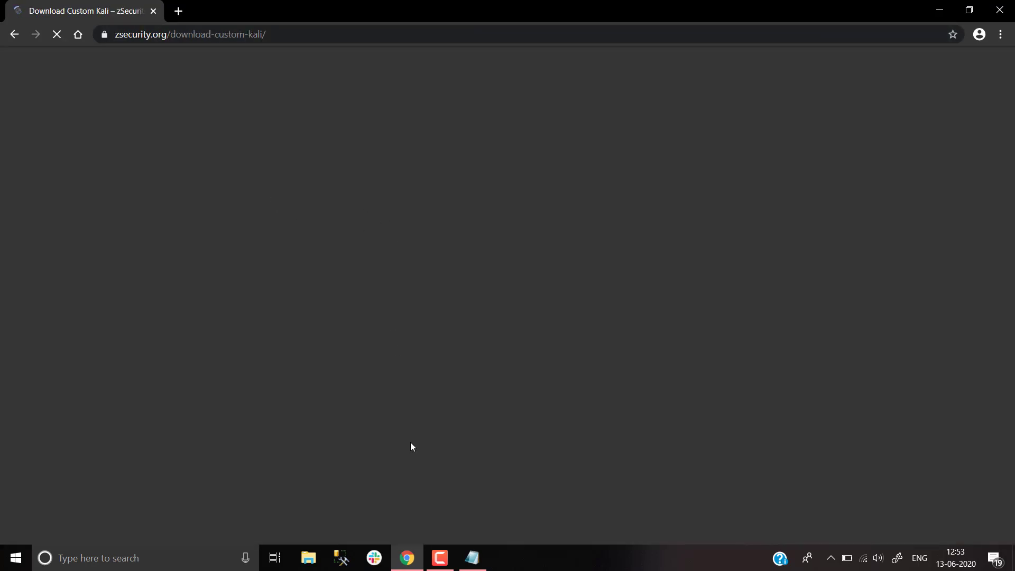
click(472, 558)
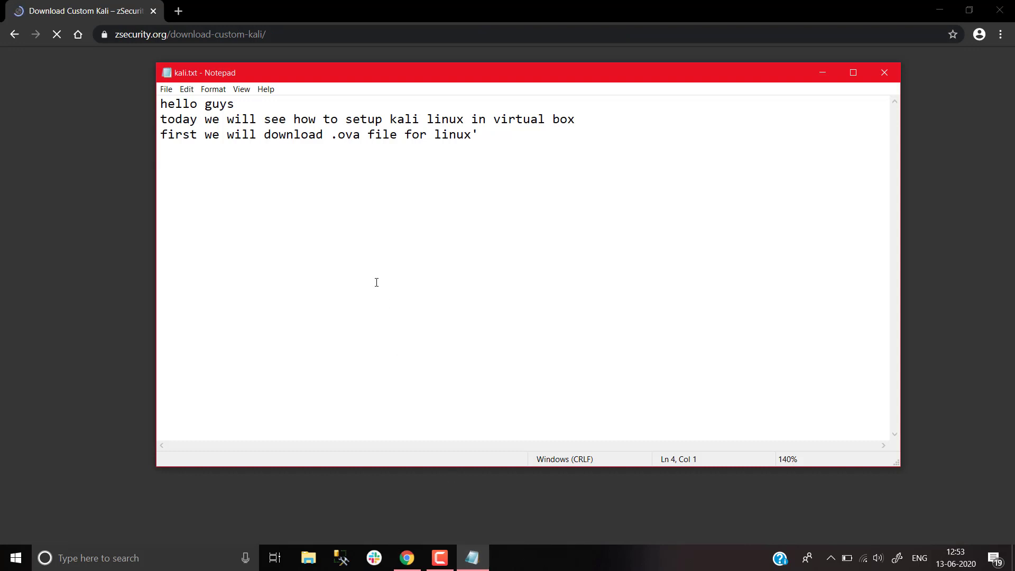
Add the line 'ill give you link in description' to kali.txt
text(ill give you link )
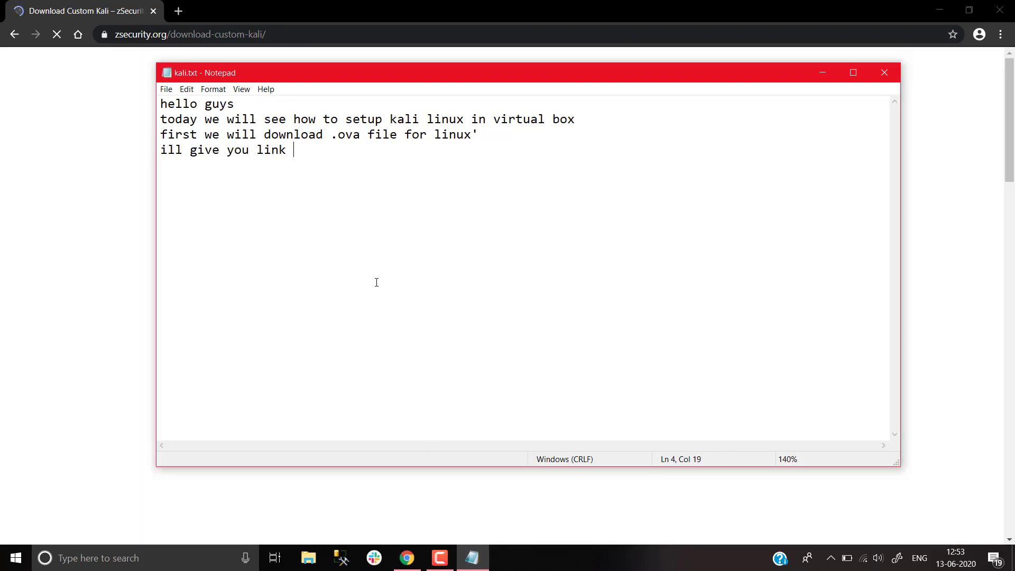
text(in description)
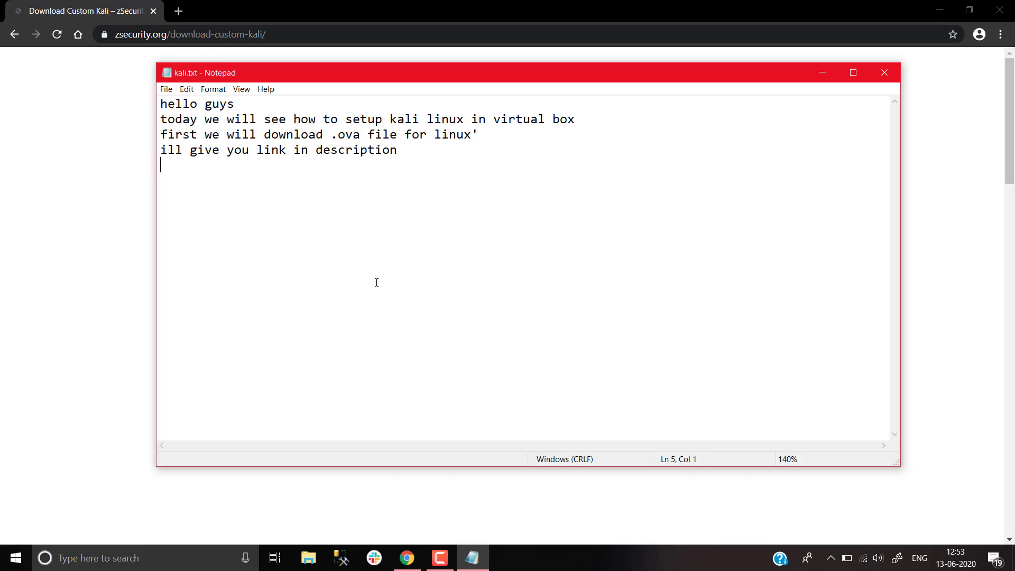
Download the Kali 2020 64-bit torrent from the zSecurity page and open it
click(83, 159)
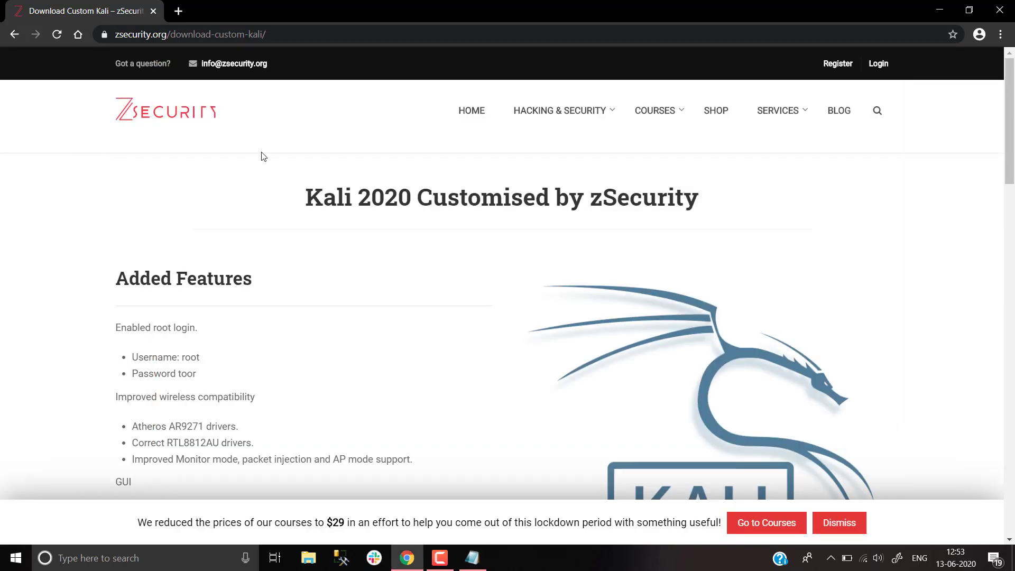
scroll(267, 156, down, 3)
scroll(268, 156, down, 7)
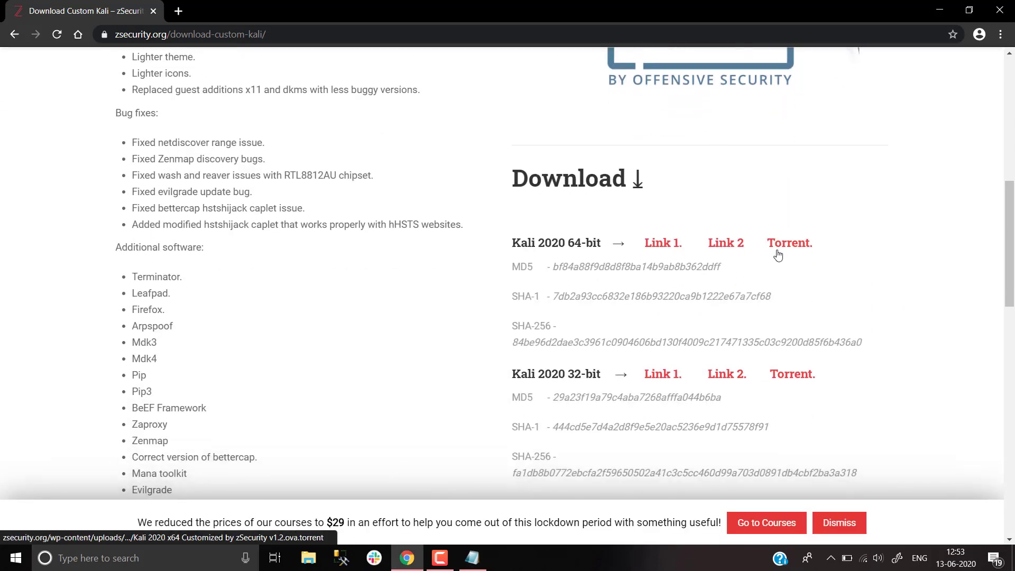
click(775, 248)
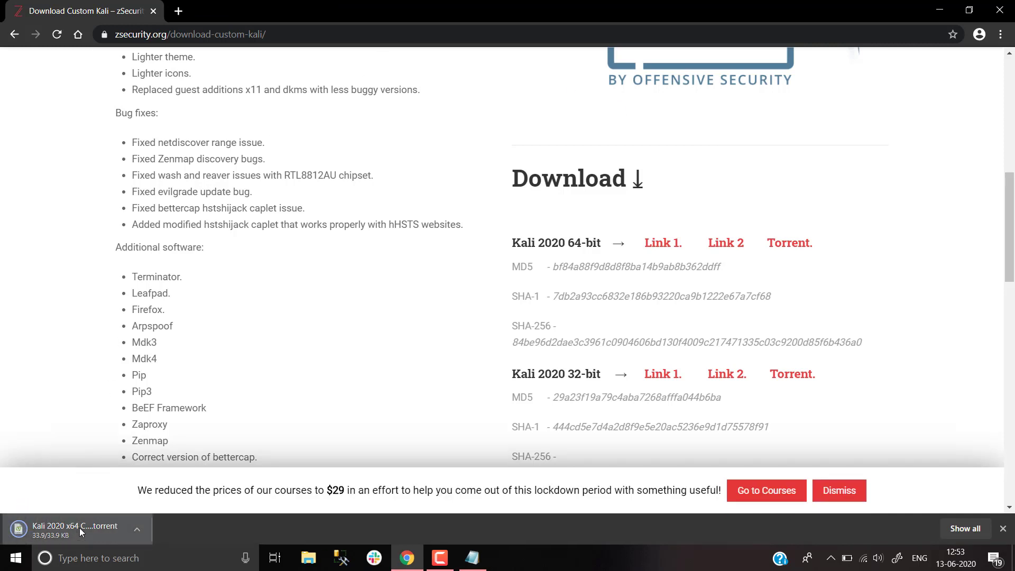
click(80, 532)
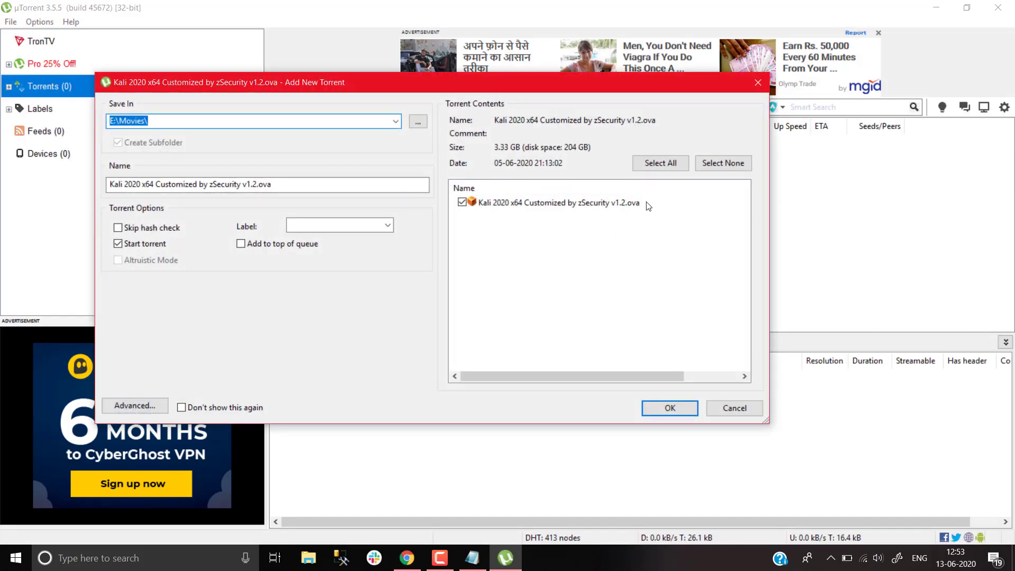
Add the Kali 2020 x64 torrent in µTorrent, then remove it and minimize µTorrent
click(661, 408)
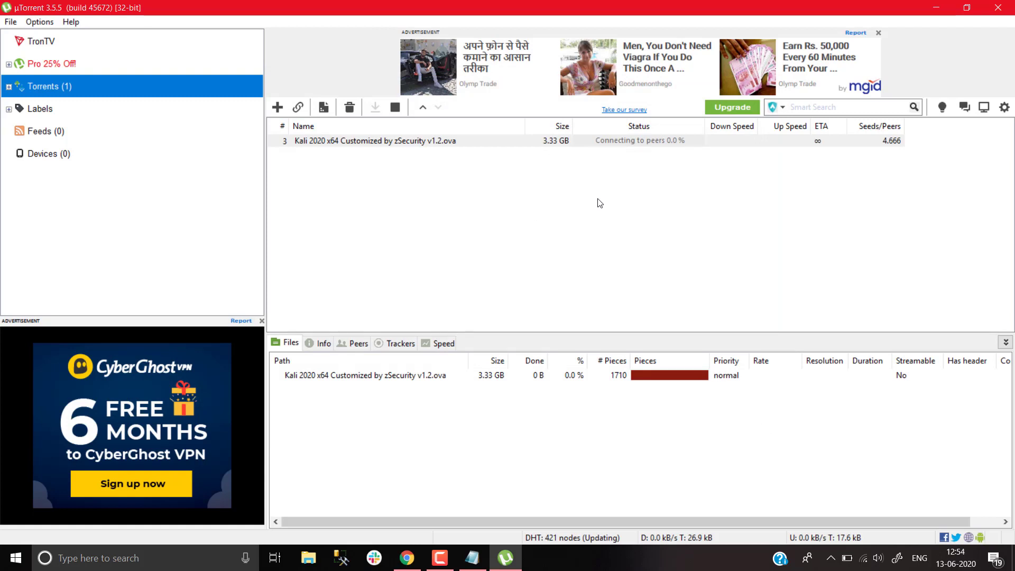
right_click(482, 146)
mouse_move(556, 386)
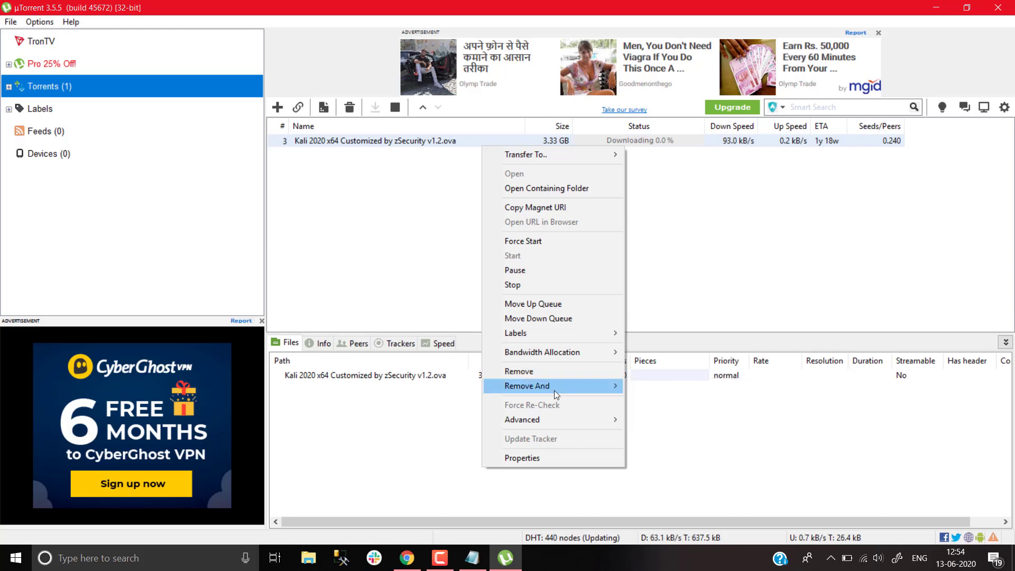
click(584, 375)
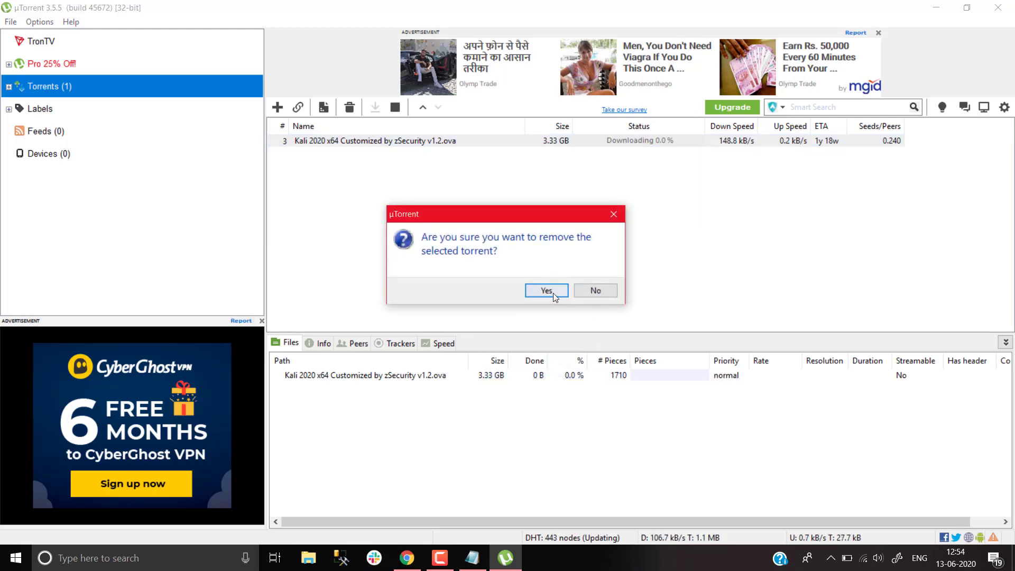
click(546, 291)
click(998, 7)
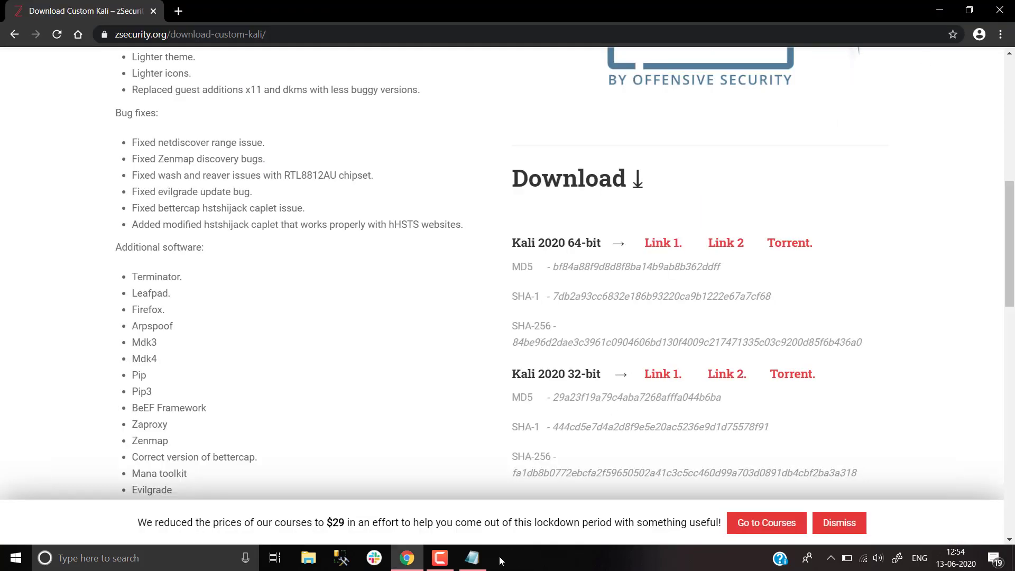
click(472, 558)
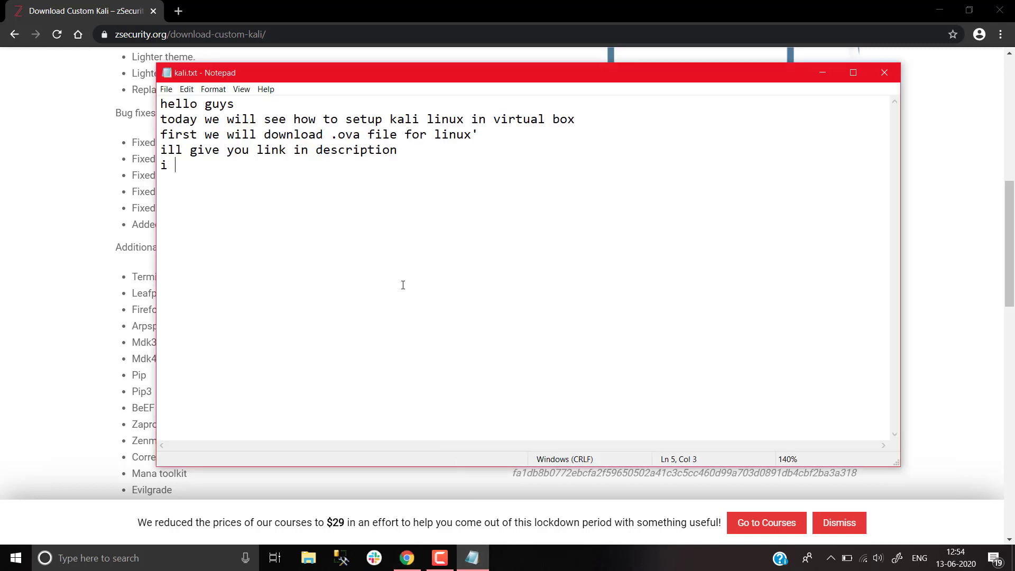
Add kali.txt lines 'after it gets downloaded do this steps' and 'we have to import it into virtua box'
text(already have t)
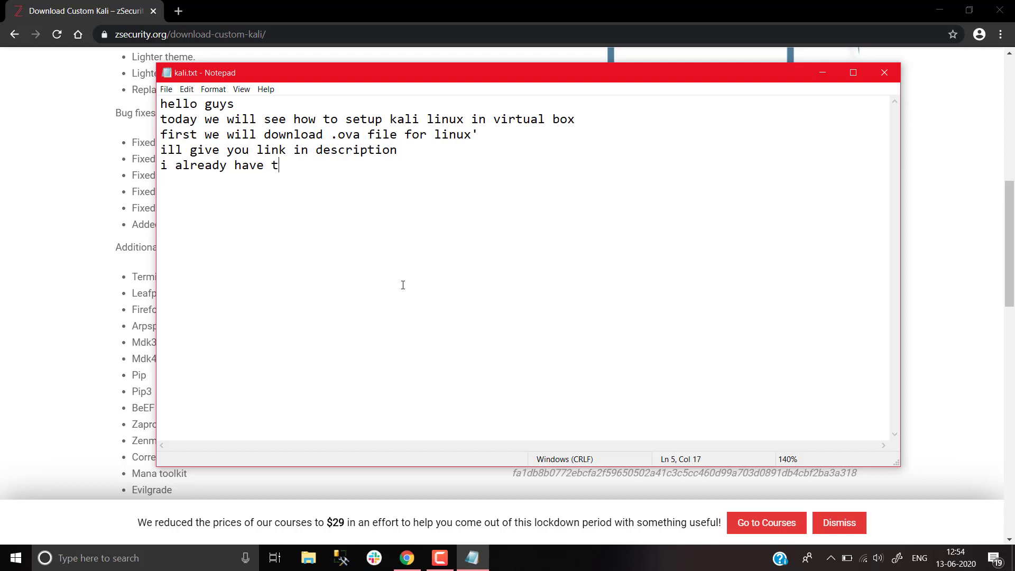
key(BackSpace)
text(so i won't be down)
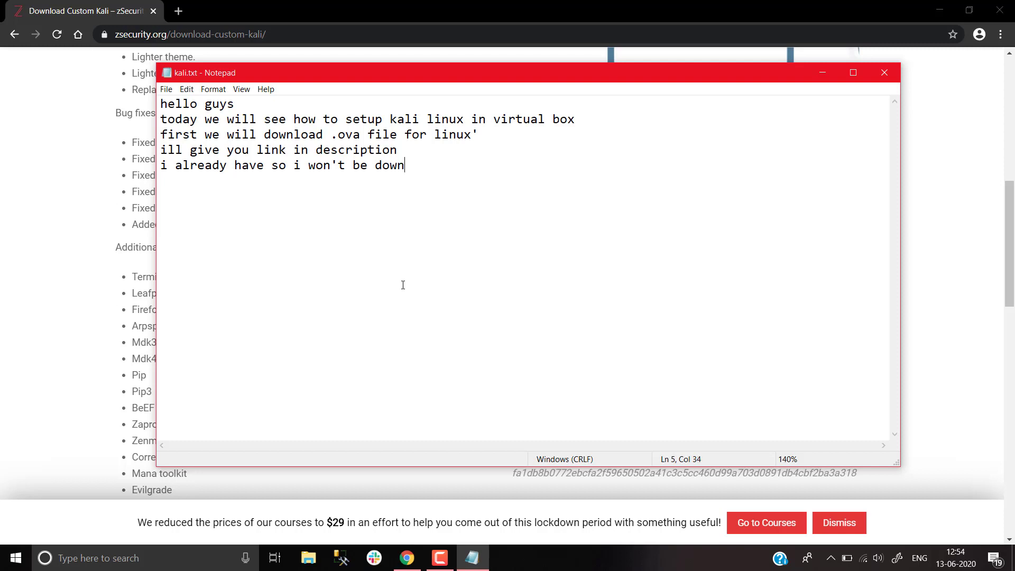
text(loading again)
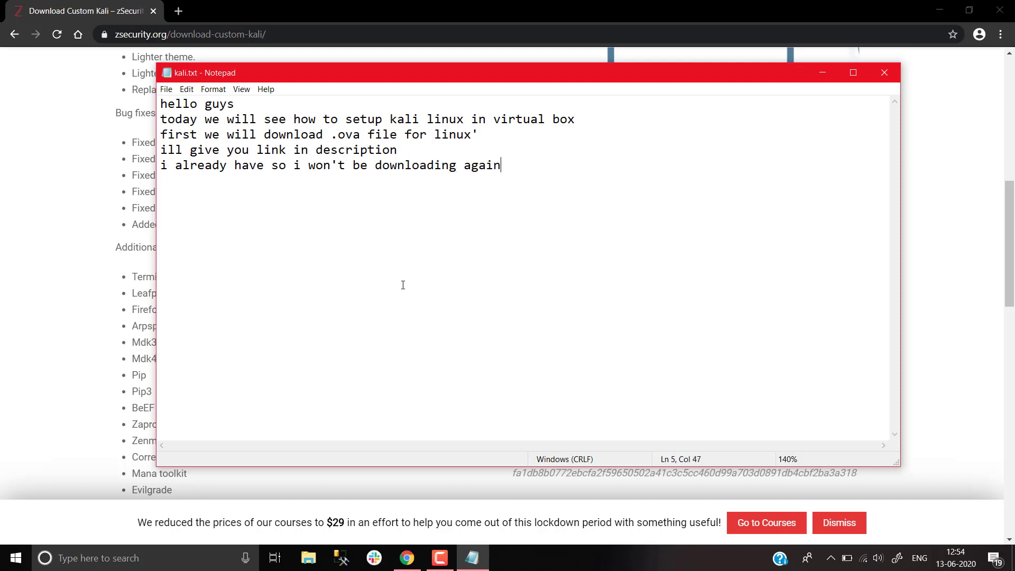
text(after it gets )
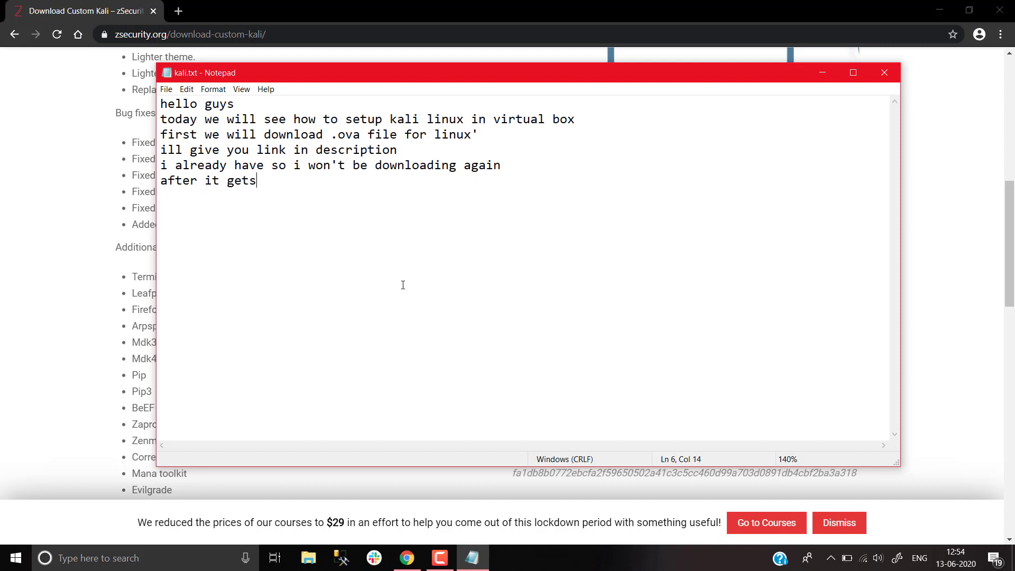
text(downloade)
key(BackSpace)
key(BackSpace)
text(ded)
key(BackSpace)
key(BackSpace)
key(BackSpace)
text(ded do this)
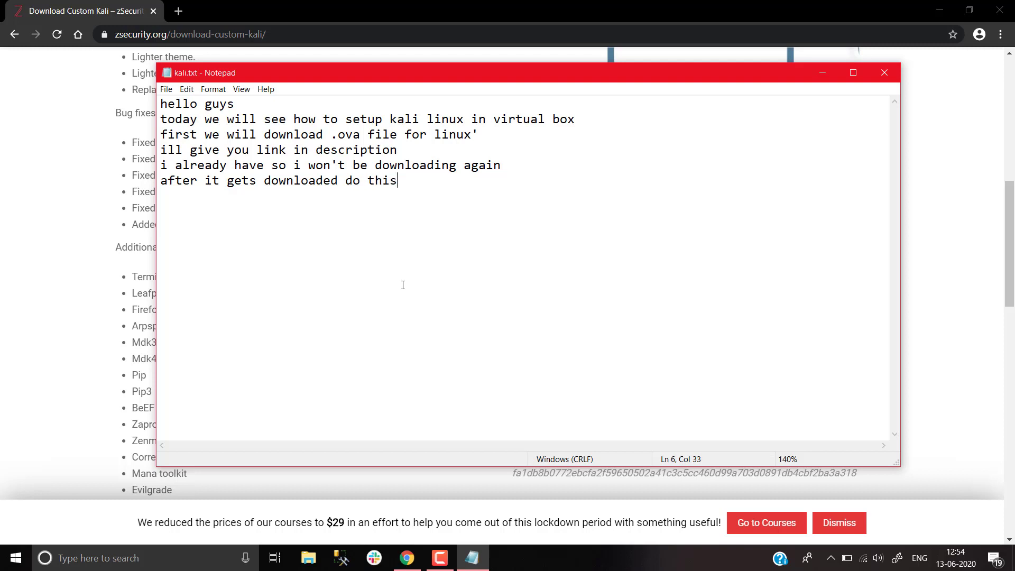
text( steps)
text(we have t)
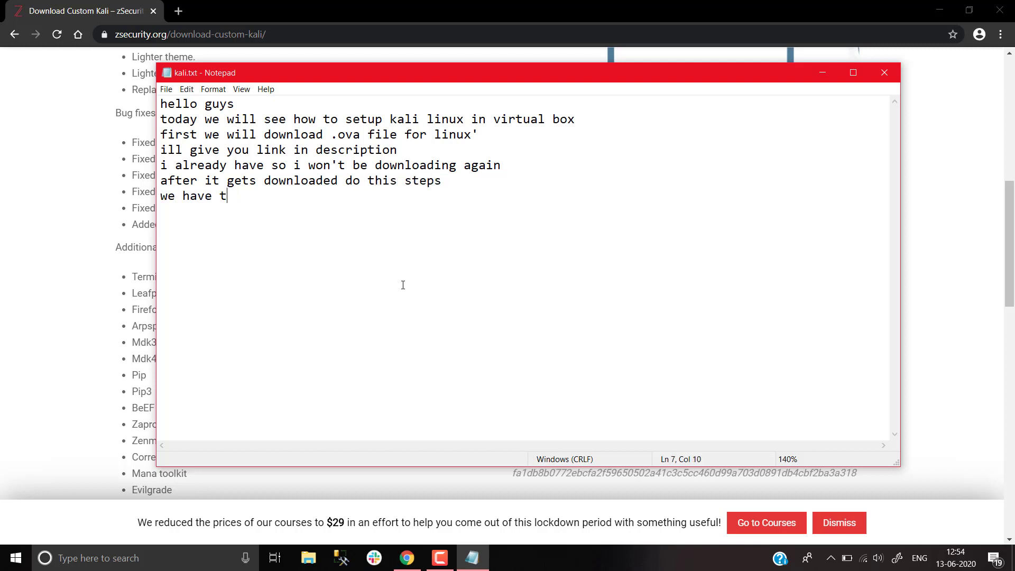
text(p import it into vi)
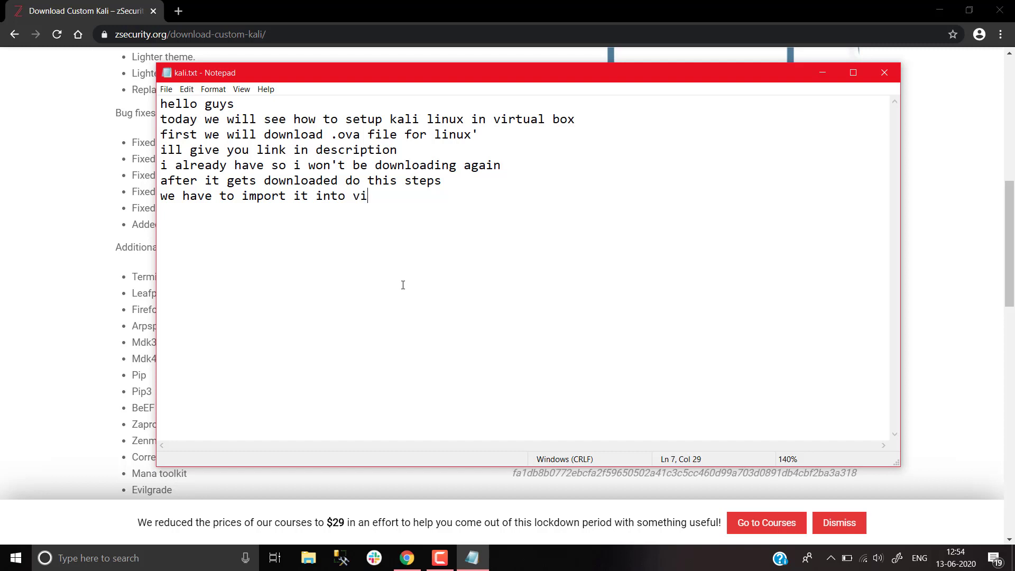
text(rtua box)
click(15, 195)
Open the DATA (F:) > Software > kali folder in a maximized File Explorer window
key(super+e)
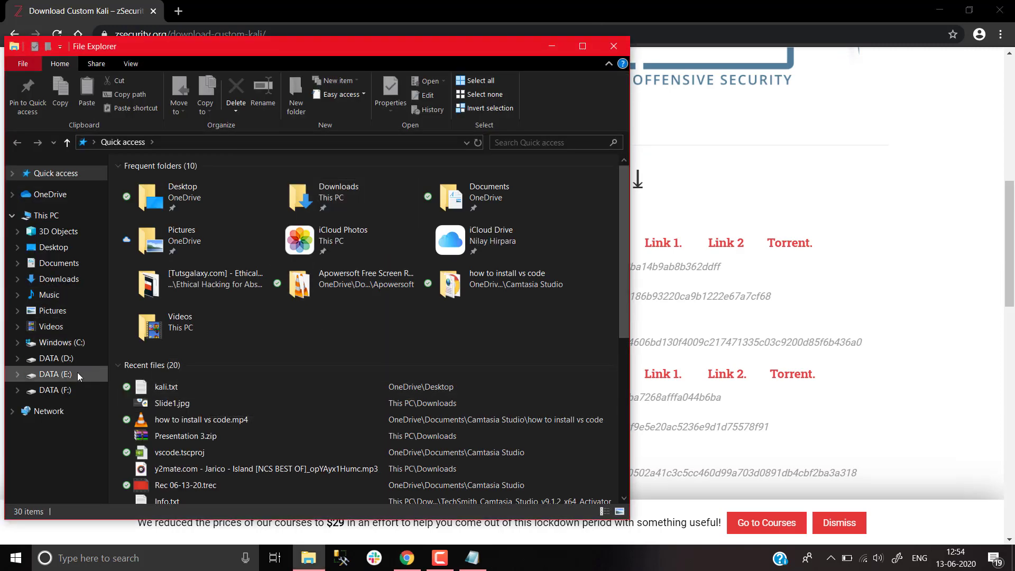
click(55, 390)
double_click(227, 207)
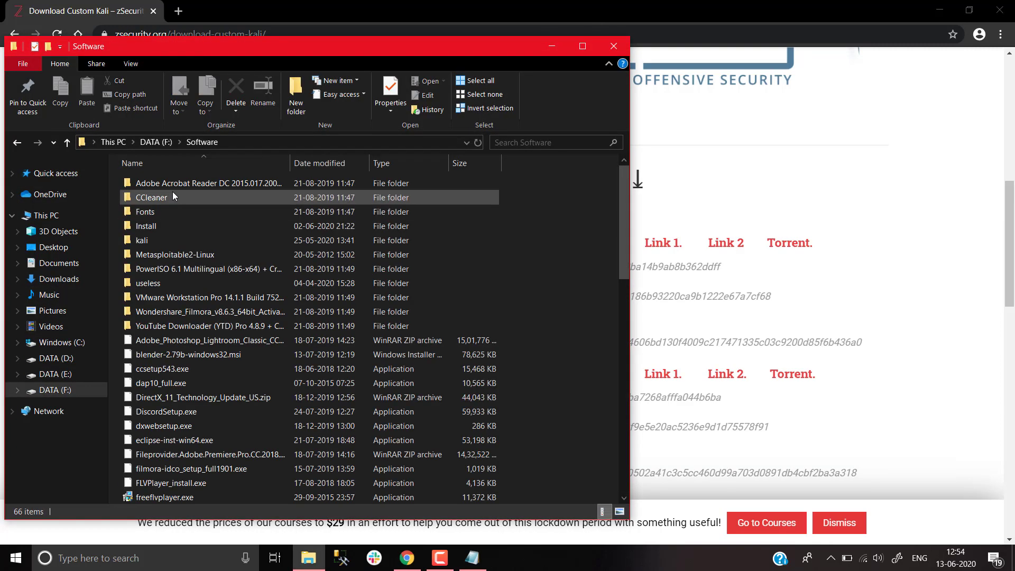
double_click(167, 240)
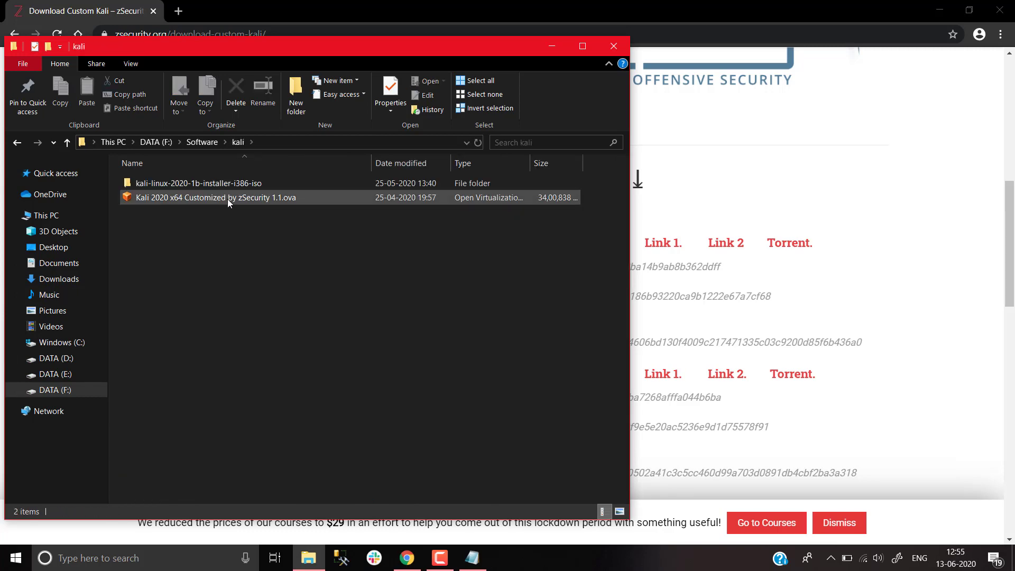
double_click(277, 49)
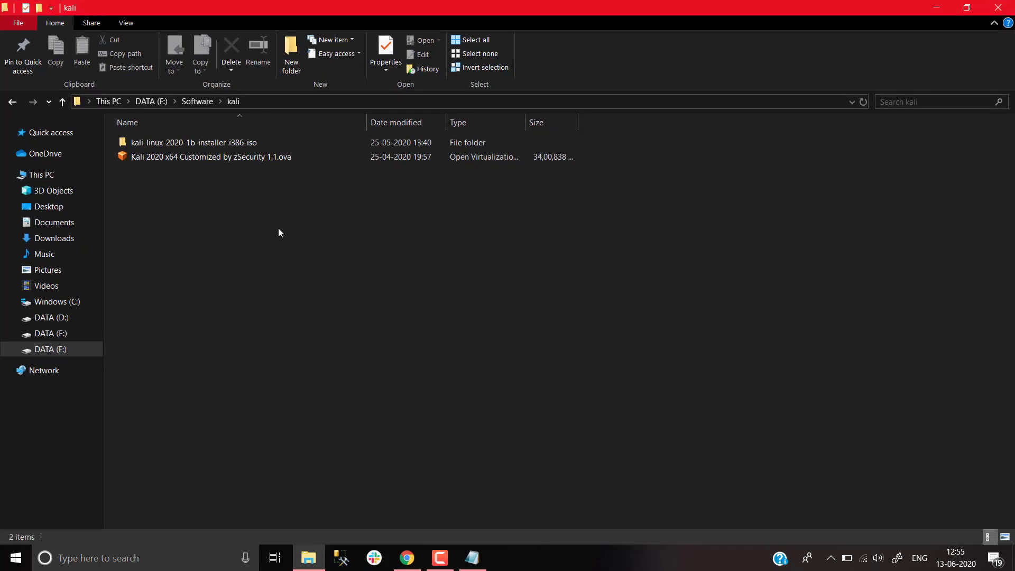
click(472, 557)
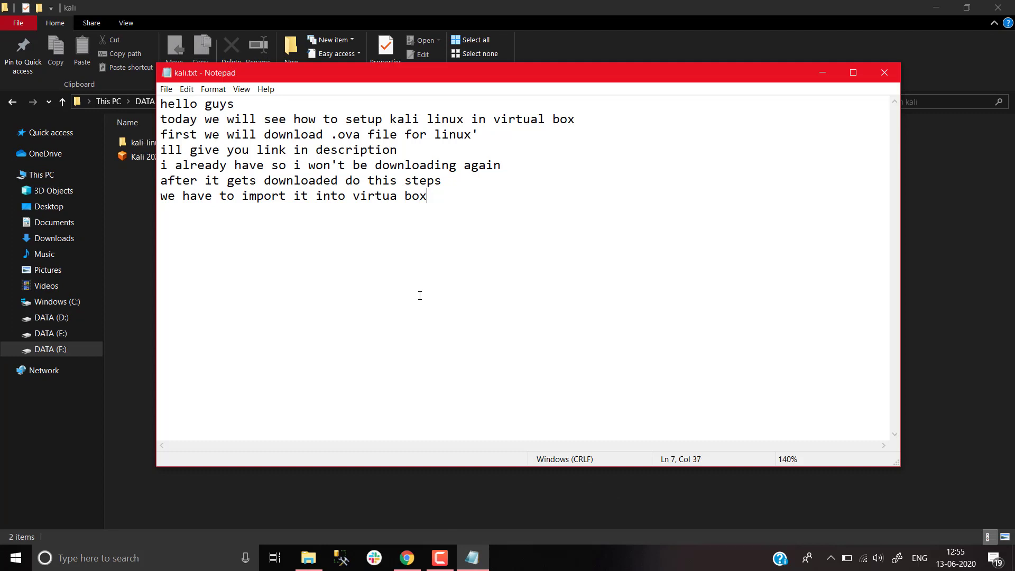
Type 'here my file is' and 'double click on .ova file' into kali.txt
key(BackSpace)
text(herem)
key(BackSpace)
text(my file is)
key(Return)
text(doublr)
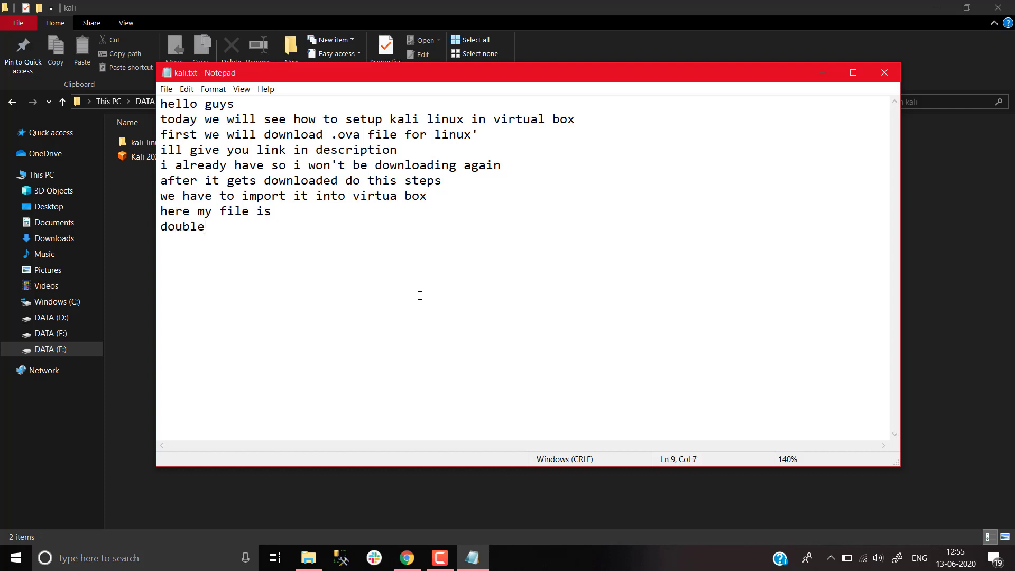
text( click on .ova file)
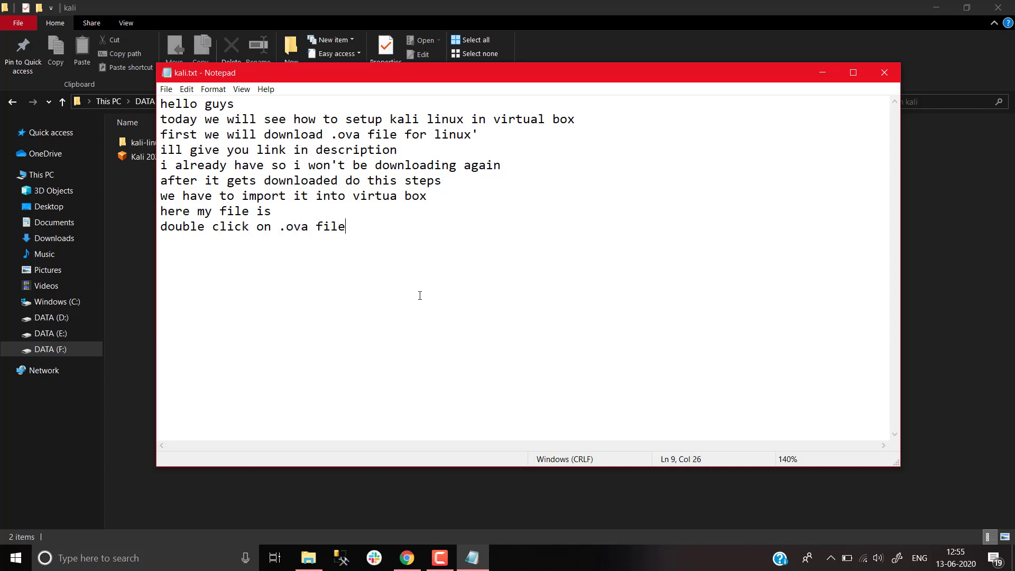
Open 'Kali 2020 x64 Customized by zSecurity 1.1.ova' from the kali folder
click(111, 347)
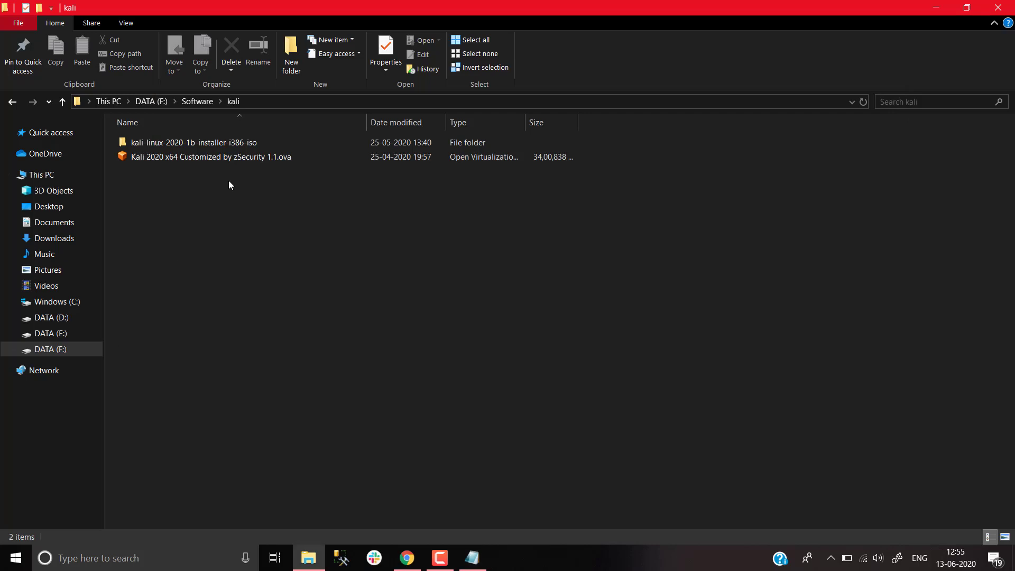
click(239, 157)
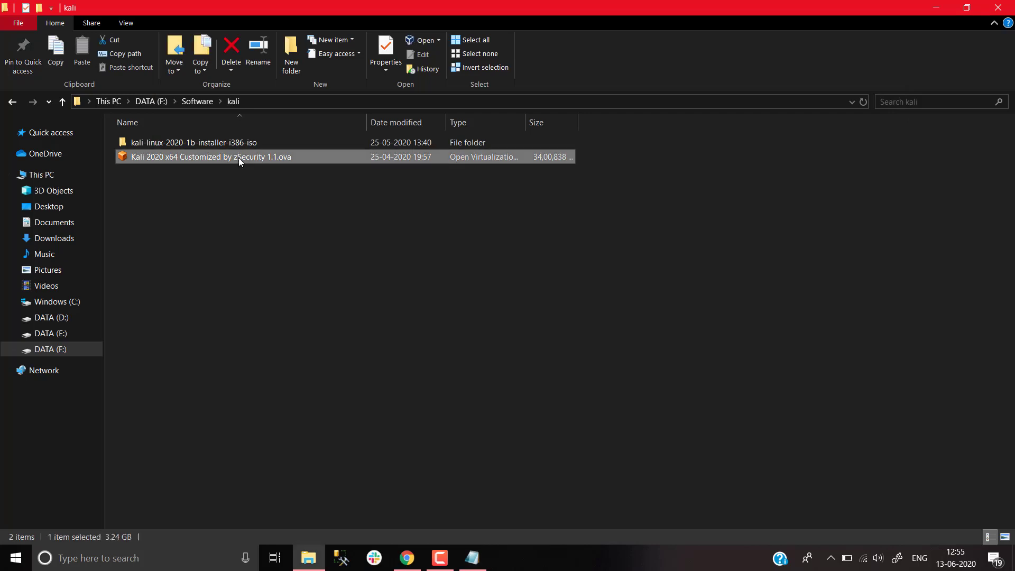
double_click(239, 157)
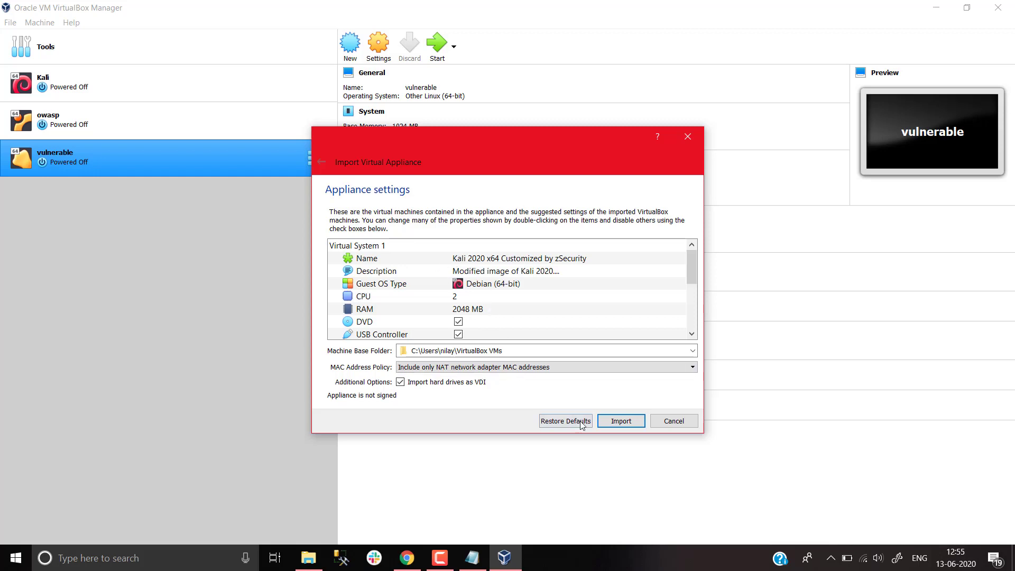
Import the Kali 2020 x64 appliance using its default settings
click(622, 421)
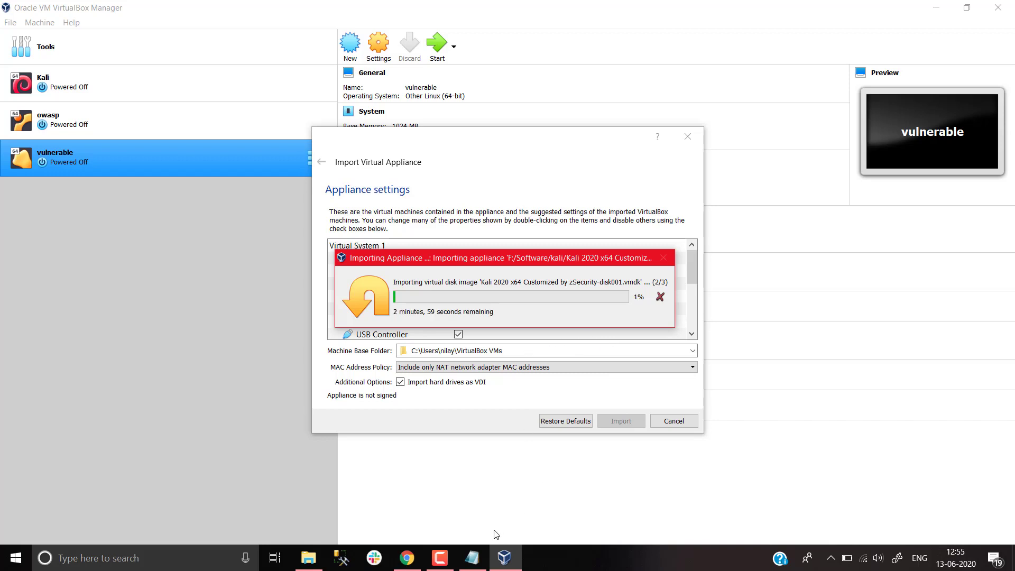
Note 'this will take around 3-4 mins' in kali.txt, then check the import in VirtualBox
mouse_move(478, 560)
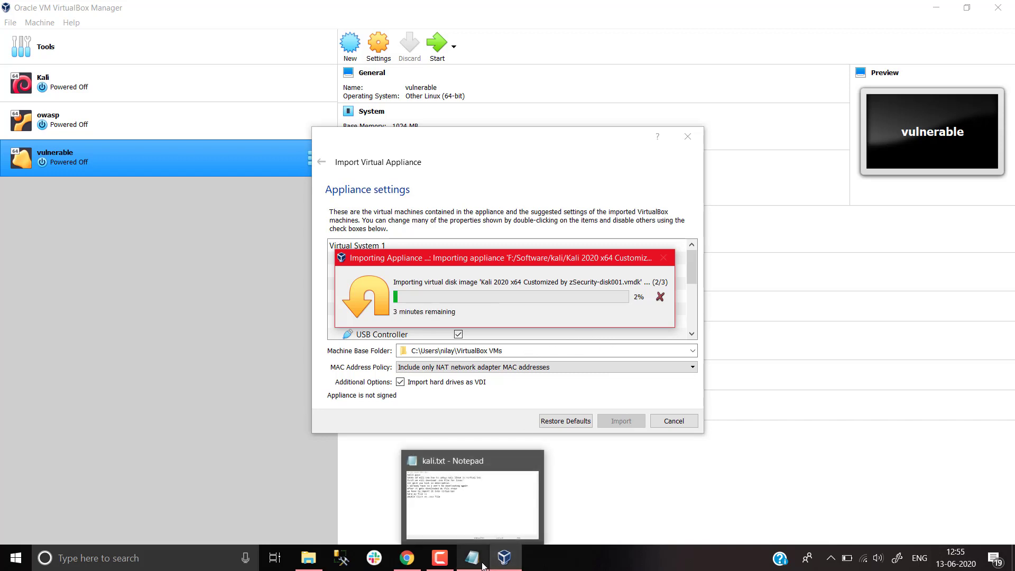
click(465, 497)
key(Return)
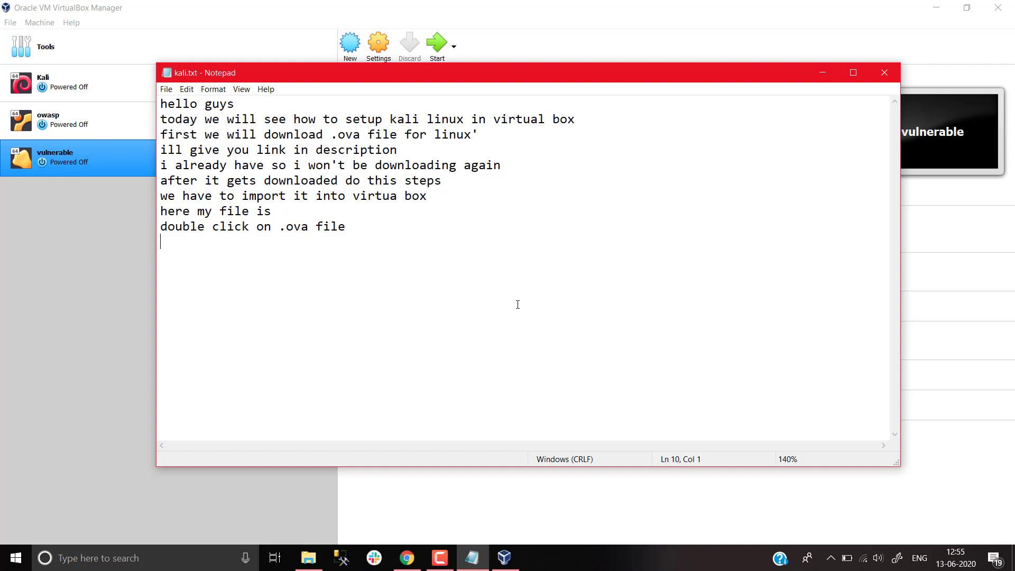
text(this will take aroun)
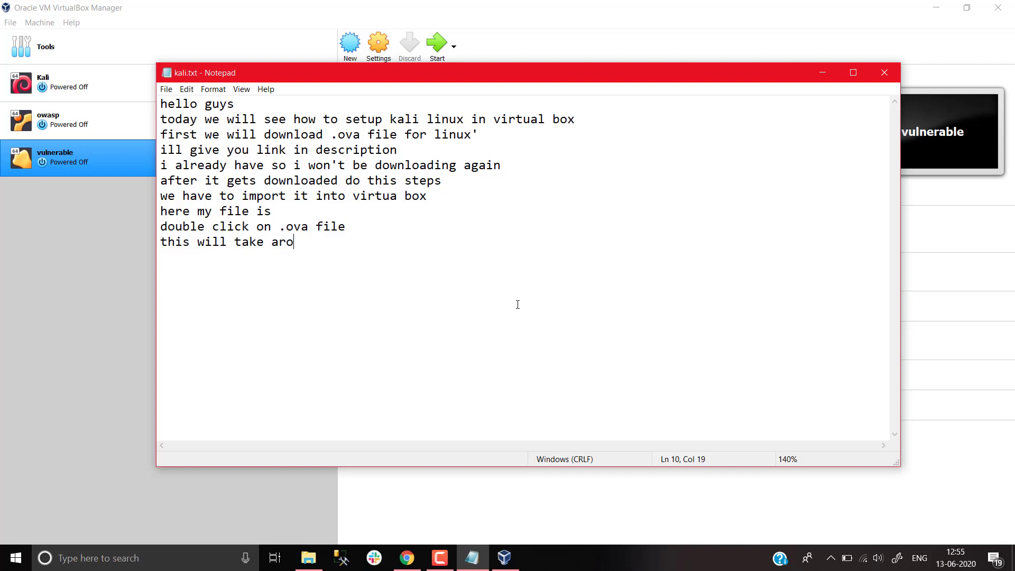
key(BackSpace)
text(nd 3-4 mind)
key(BackSpace)
text(s...)
click(122, 338)
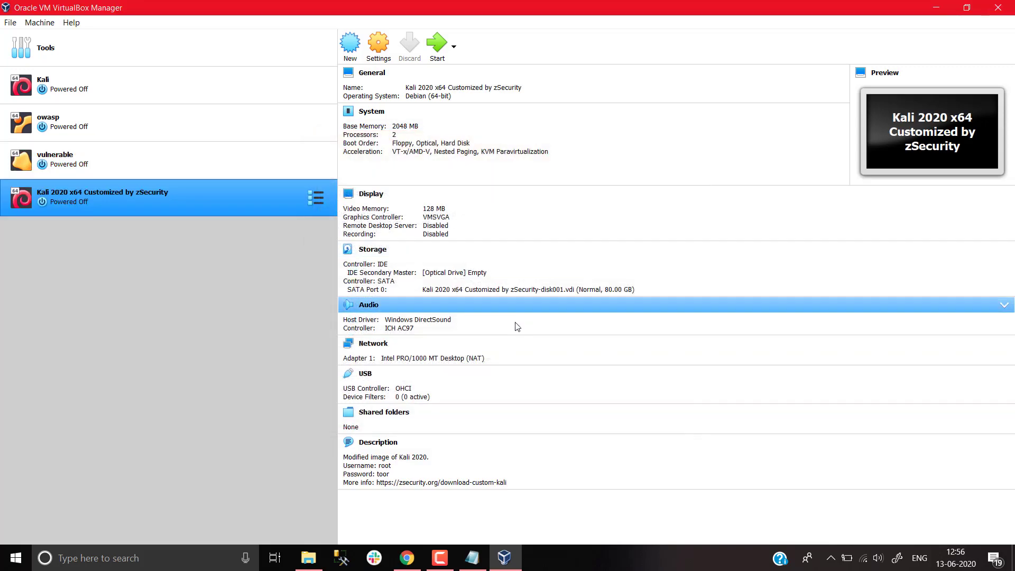
Set the Kali VM's Drag'n'Drop mode to Bidirectional in General > Advanced settings
click(384, 57)
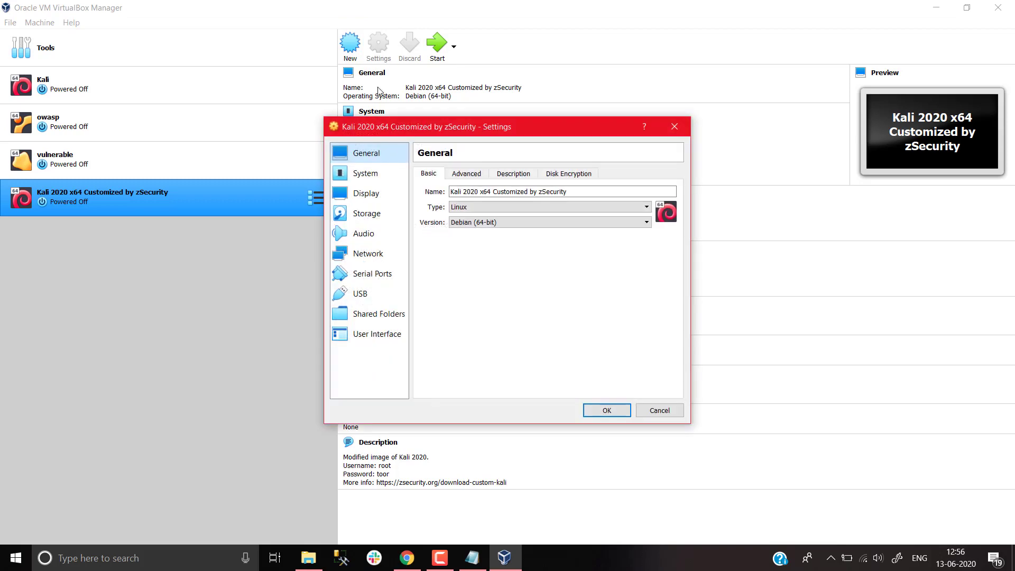
click(466, 173)
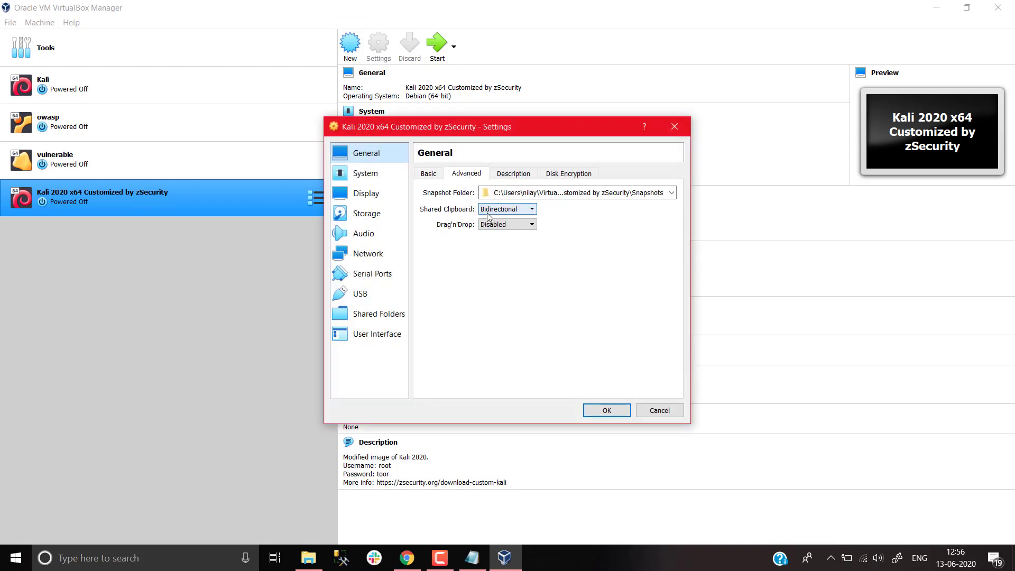
click(506, 224)
click(497, 261)
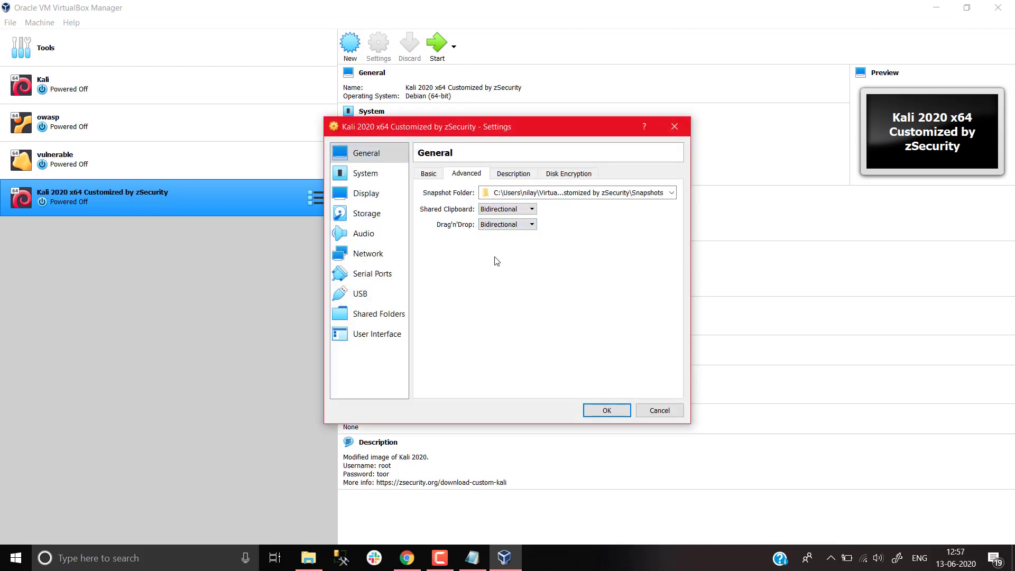
Select the default login credentials in the VM's Description and return to the notes
click(512, 173)
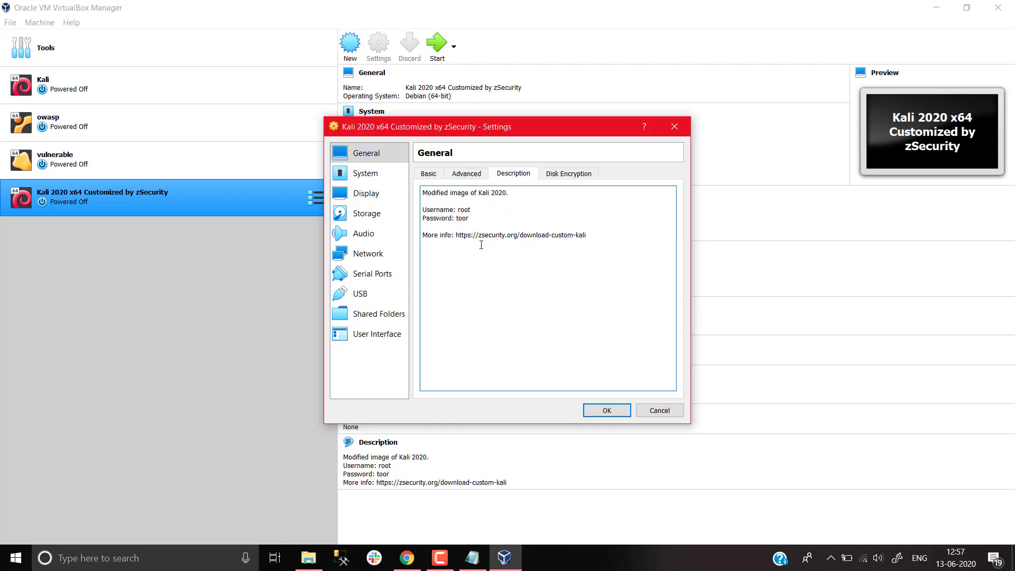
drag(469, 218, 421, 214)
key(ctrl+c)
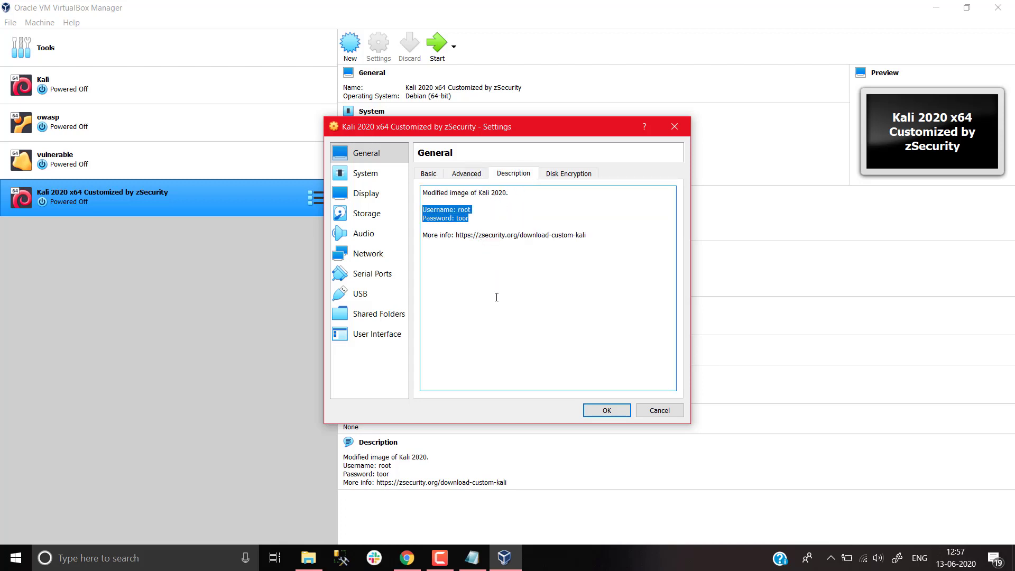
click(472, 558)
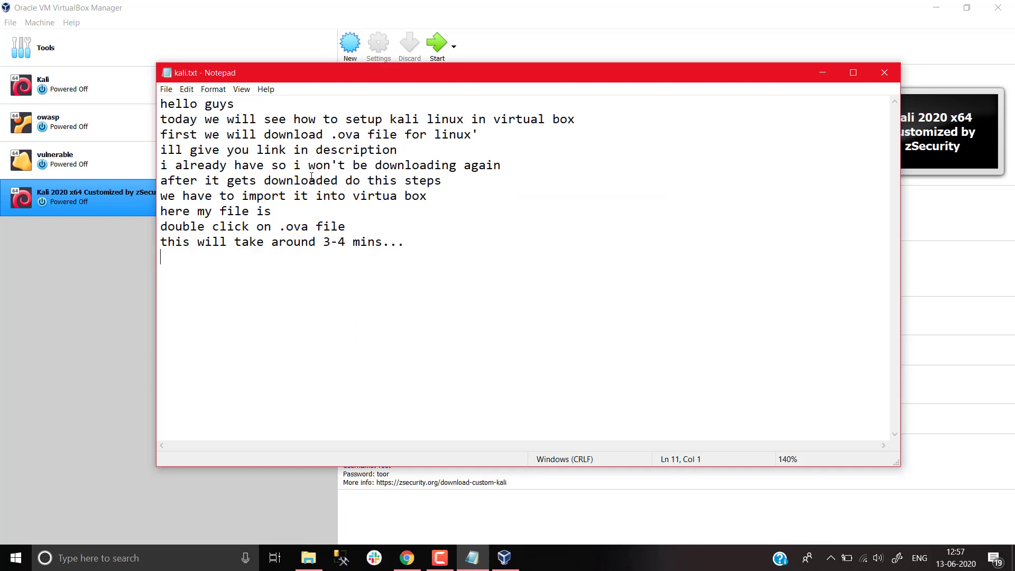
Paste the default username and password into kali.txt, noting you can later add your own user and change settings
text(please note that your ;)
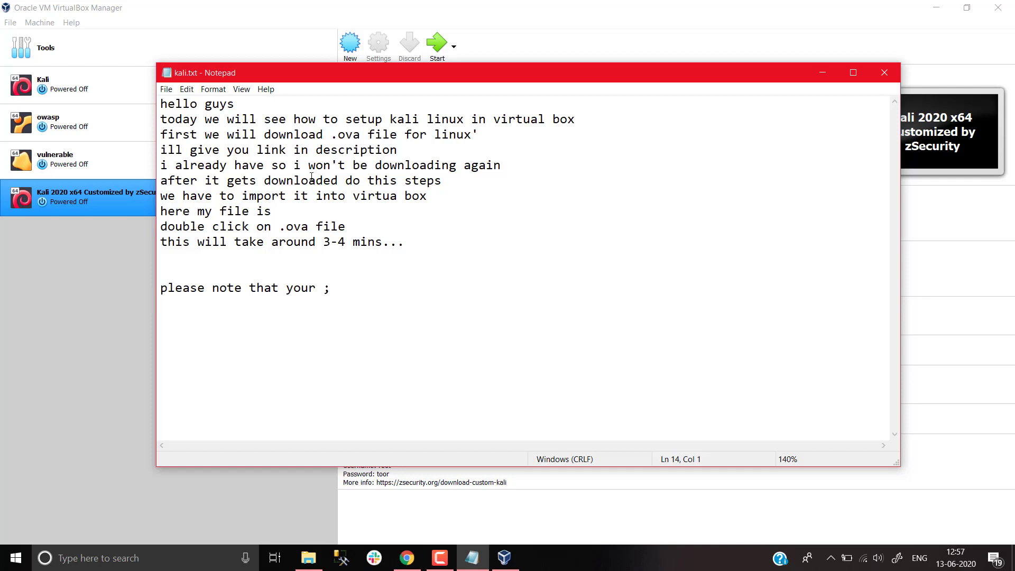
key(ctrl+v)
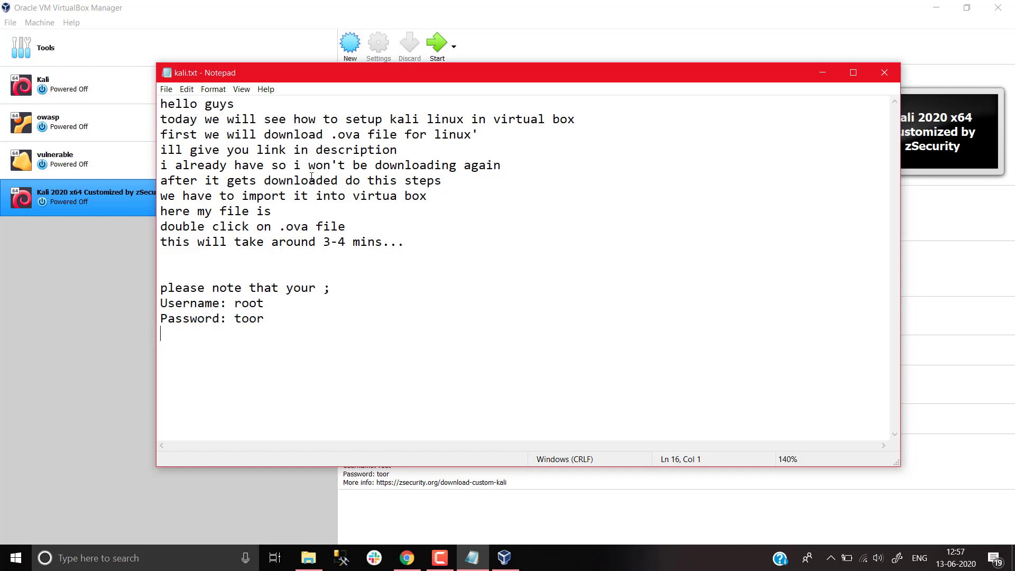
text(later you can add your )
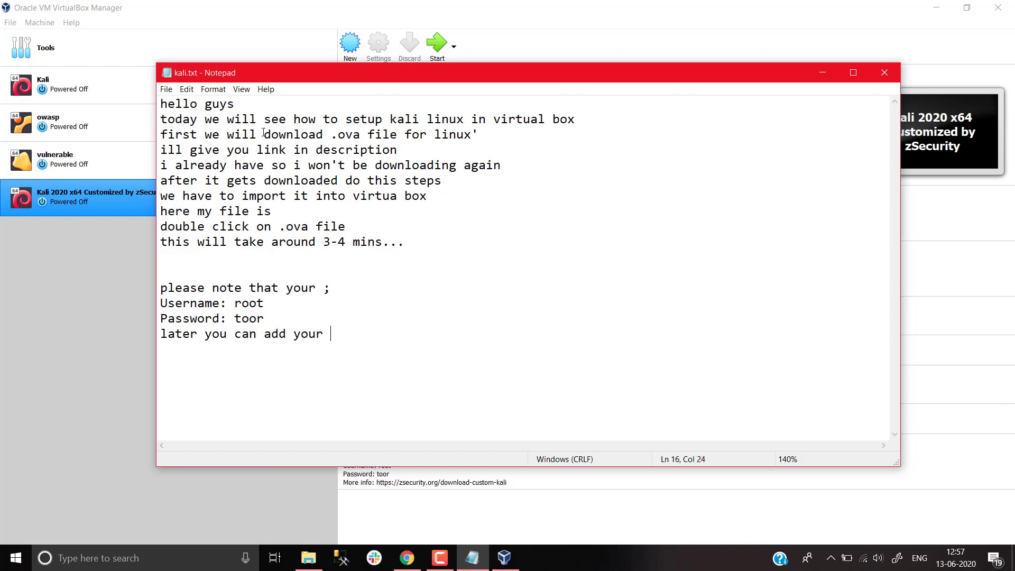
text(own user....)
key(Return)
text(and cha)
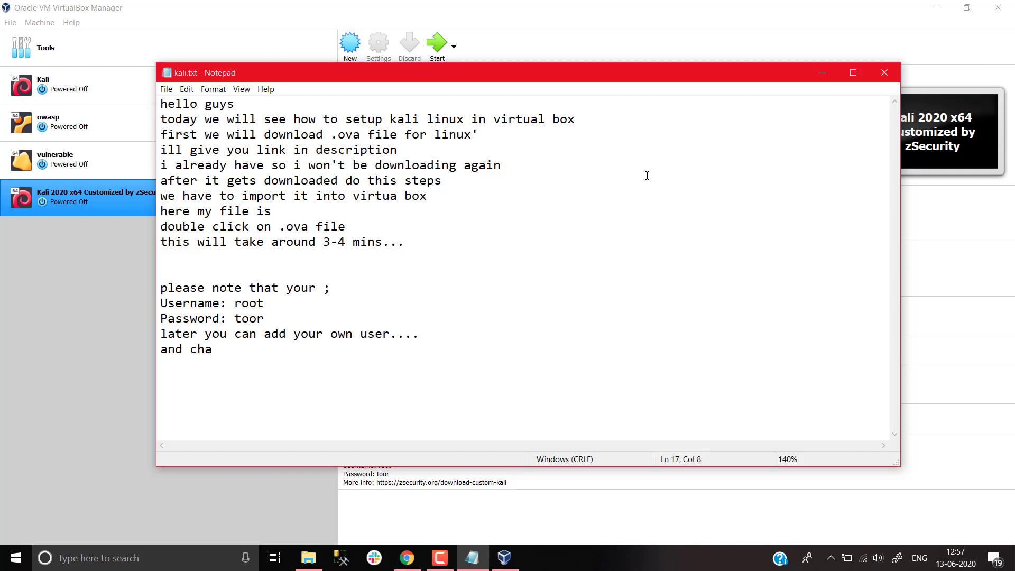
text(nge this ste==)
key(BackSpace)
key(BackSpace)
key(BackSpace)
text(ttings)
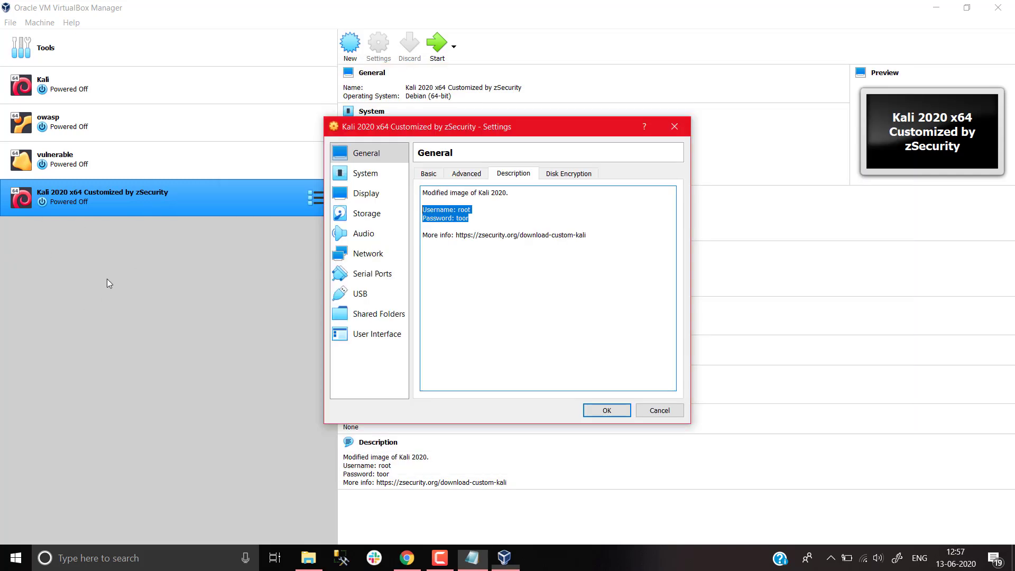
Raise the Kali VM's base memory to about 4953 MB and keep 2 virtual processors
click(370, 174)
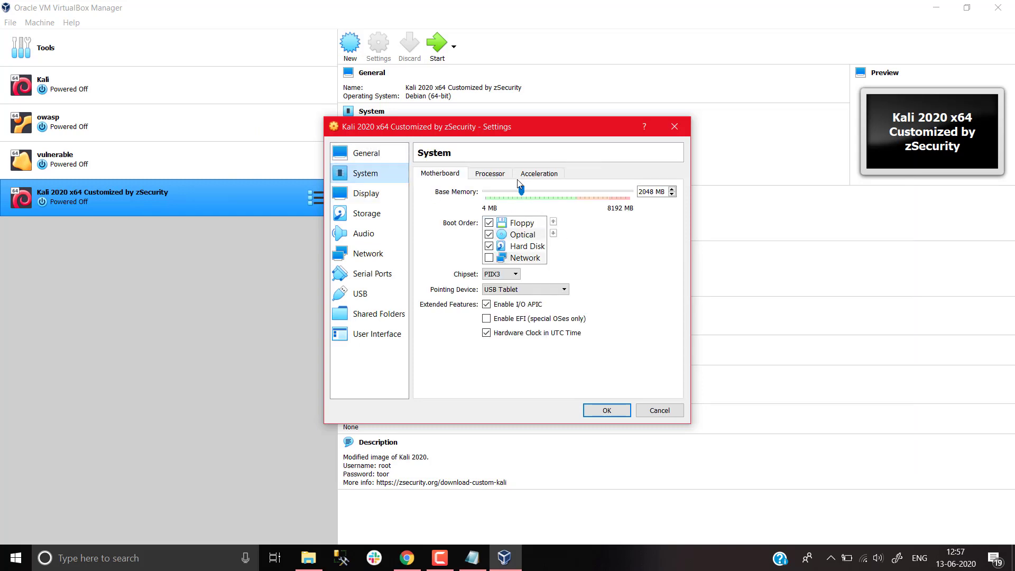
drag(521, 192, 574, 206)
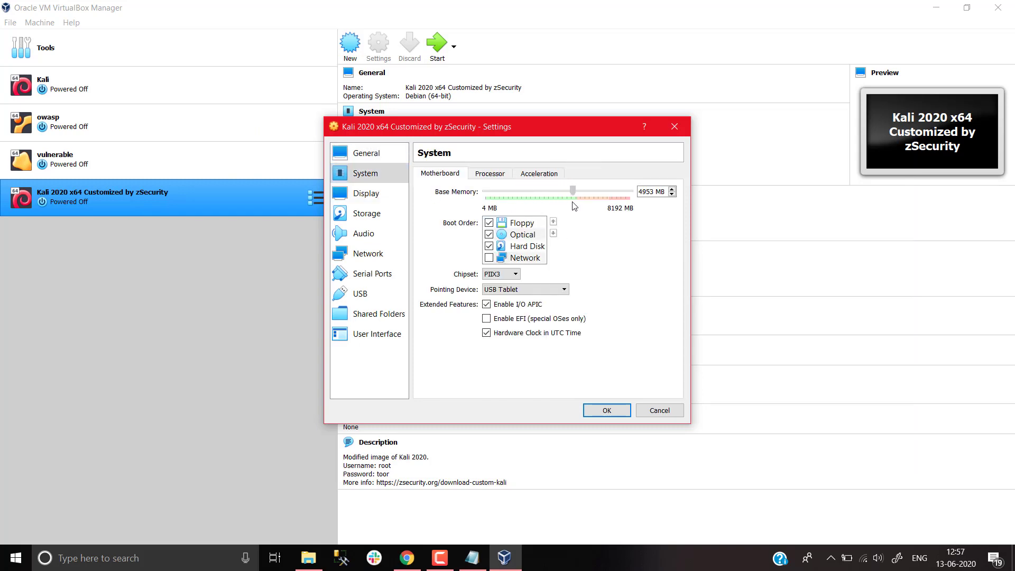
click(490, 178)
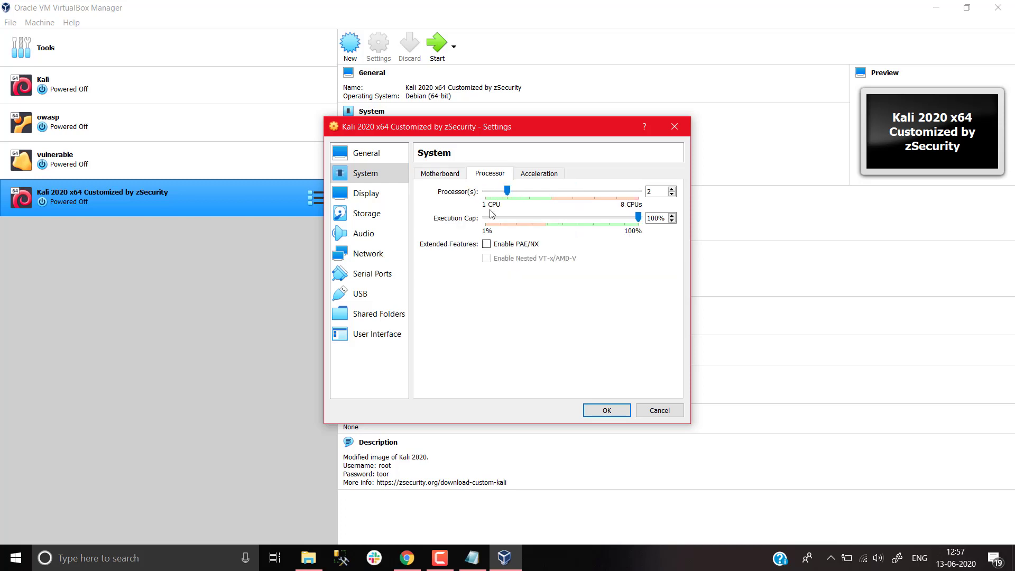
drag(509, 194, 528, 196)
click(507, 192)
click(542, 175)
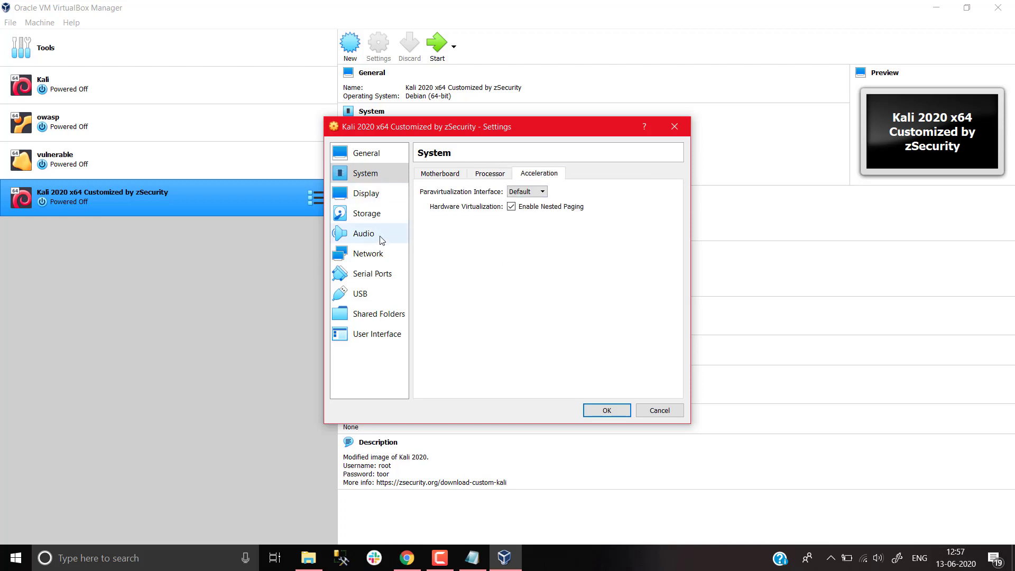
Attach the network adapter as a Bridged Adapter on the Intel Wireless-AC 9560 card
click(376, 253)
click(511, 206)
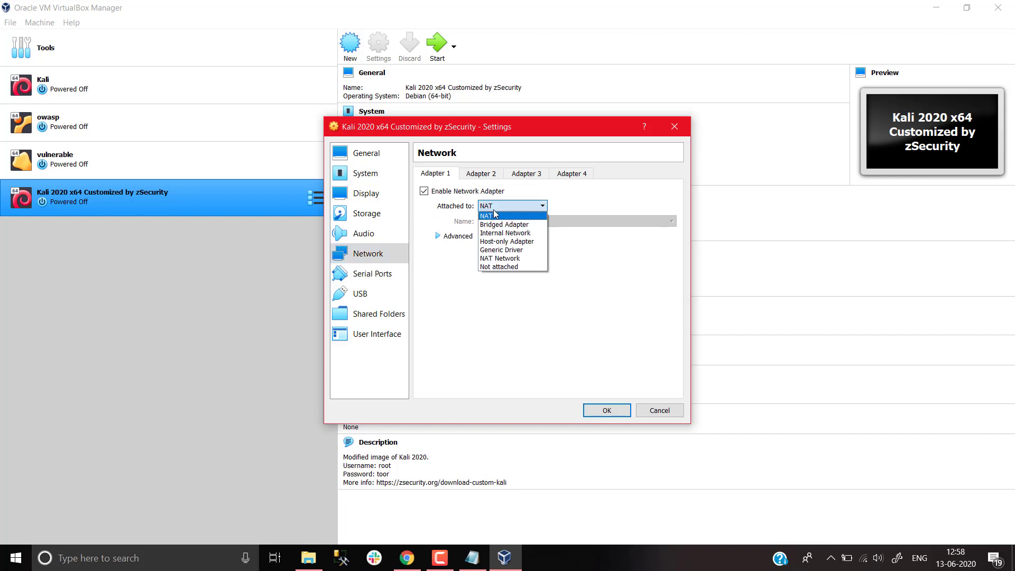
click(513, 224)
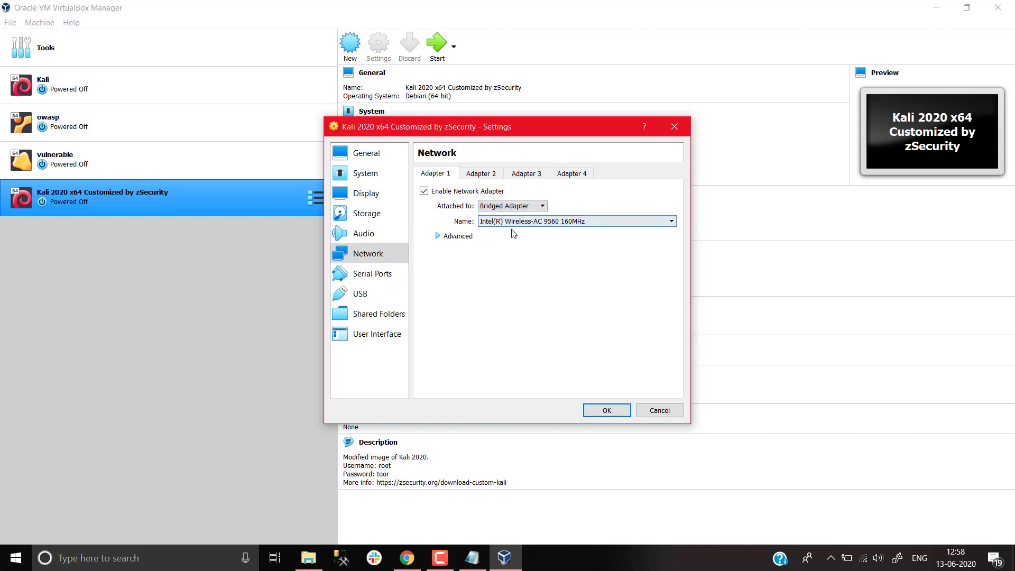
click(514, 222)
click(515, 231)
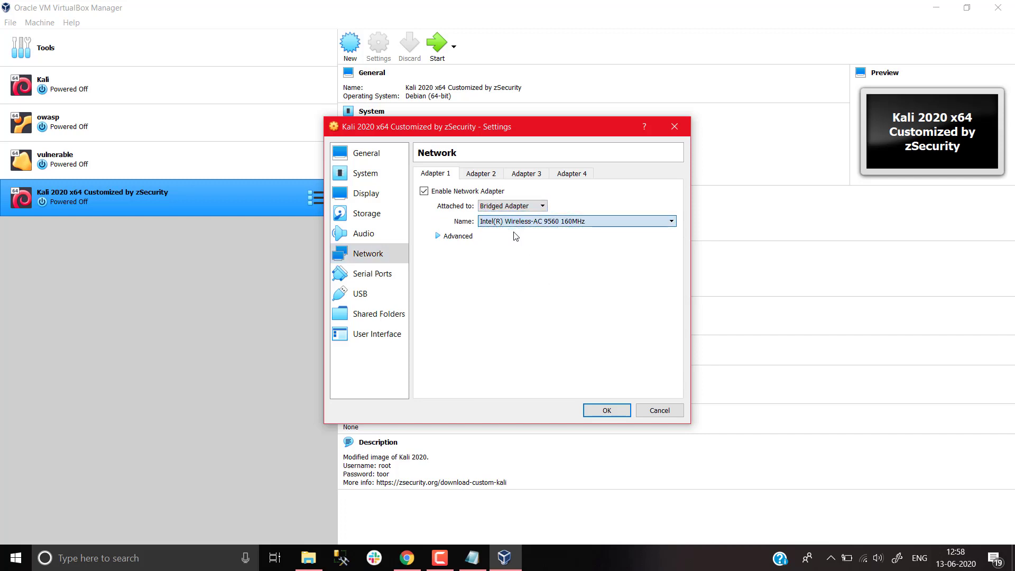
click(452, 236)
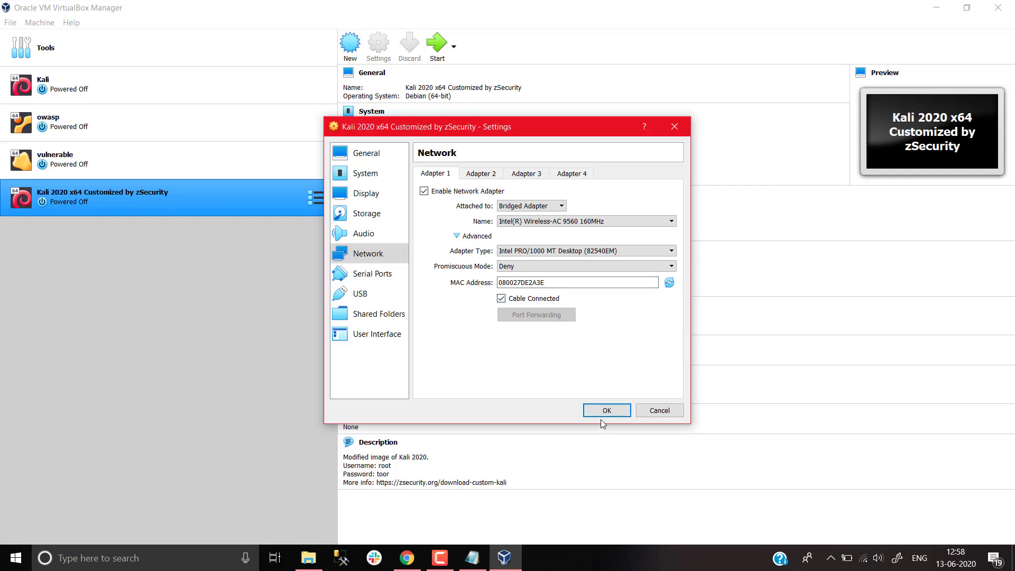
click(472, 558)
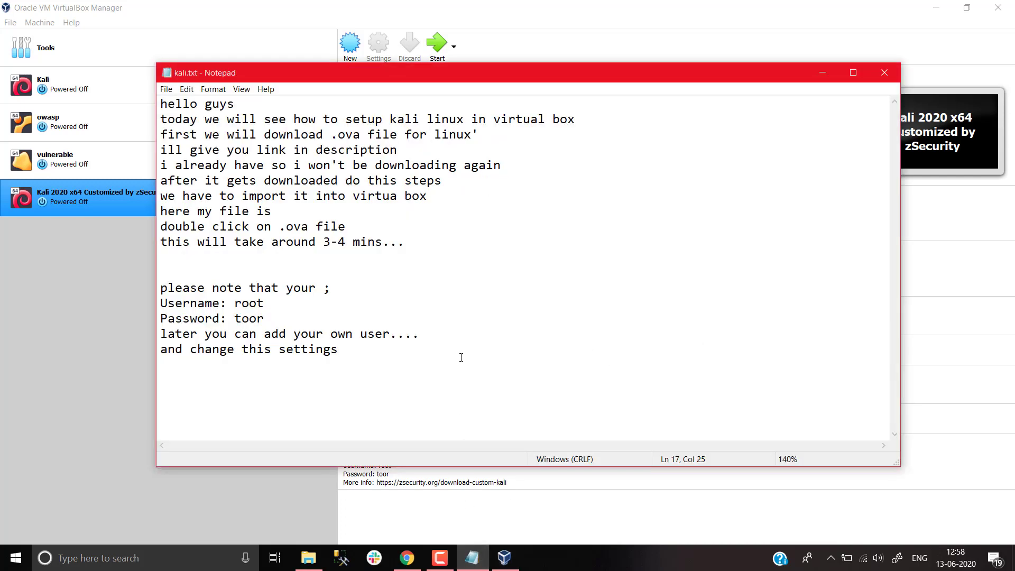
Add a kali.txt note that Cable Connected should be checked, then return to network settings
text(note that it c)
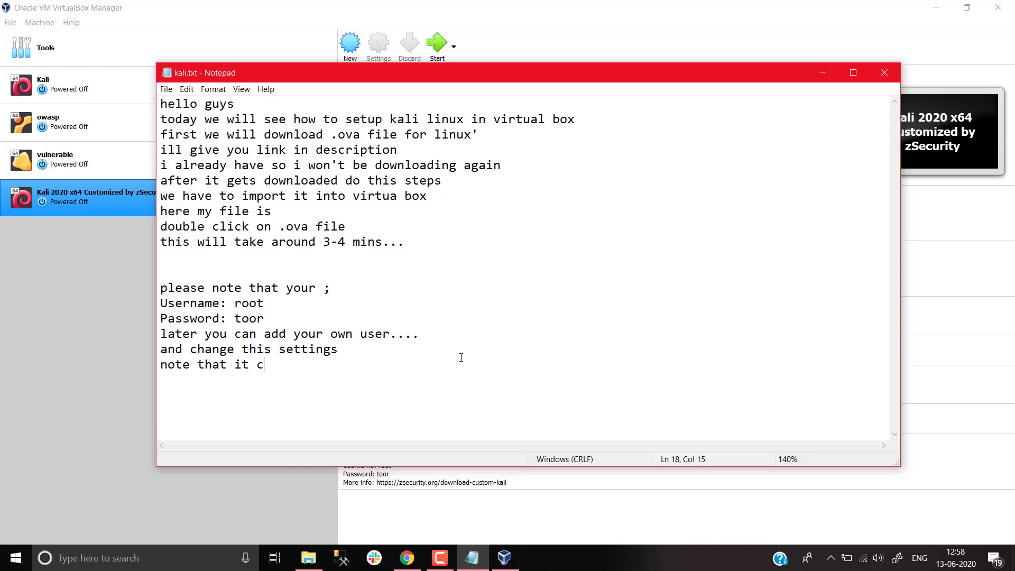
key(BackSpace)
text(should be chec)
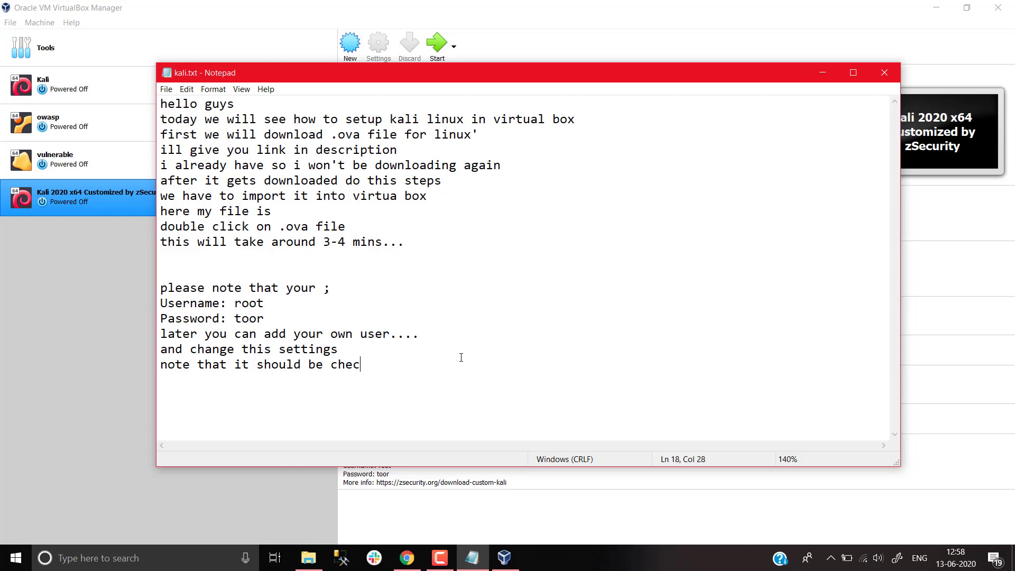
text(ked to cable connected..)
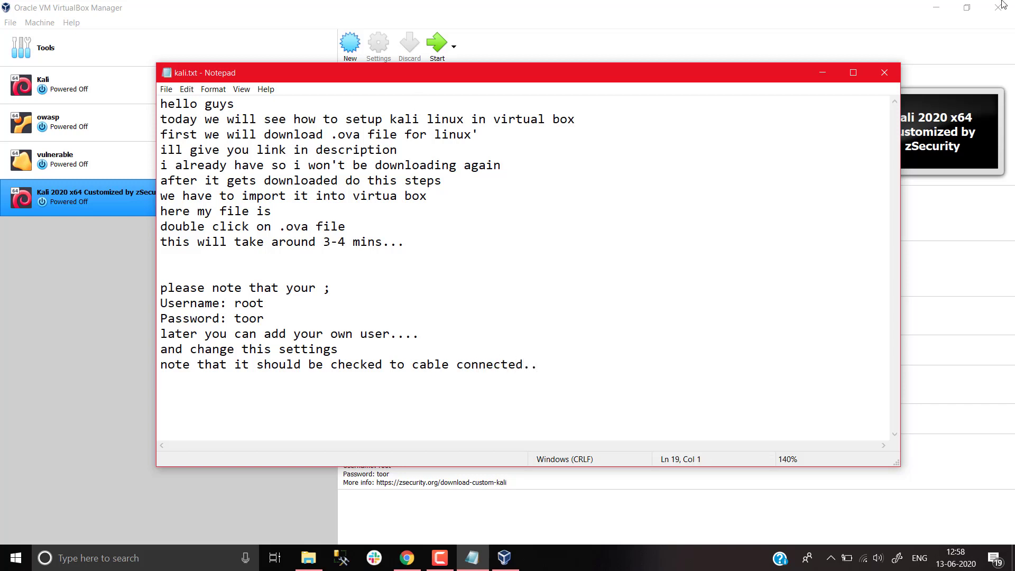
click(122, 310)
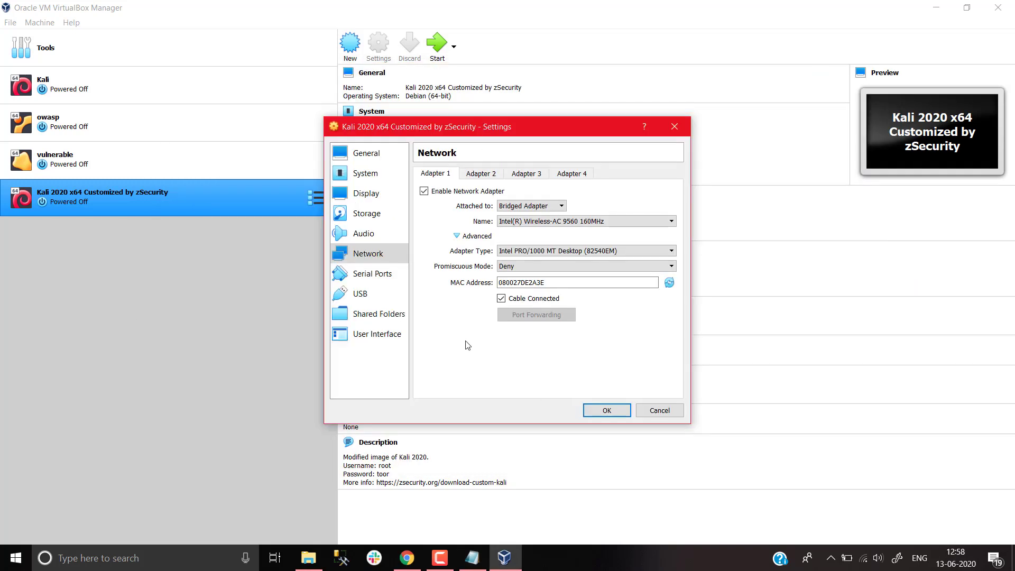
Save the settings, boot the Kali VM past the GRUB menu and dismiss the capture notices
click(608, 411)
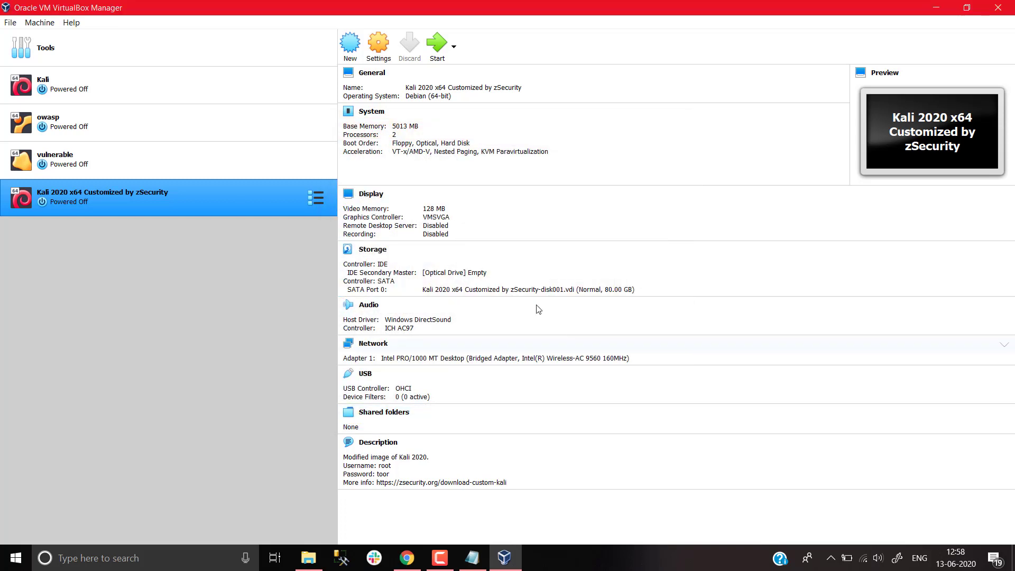
click(442, 59)
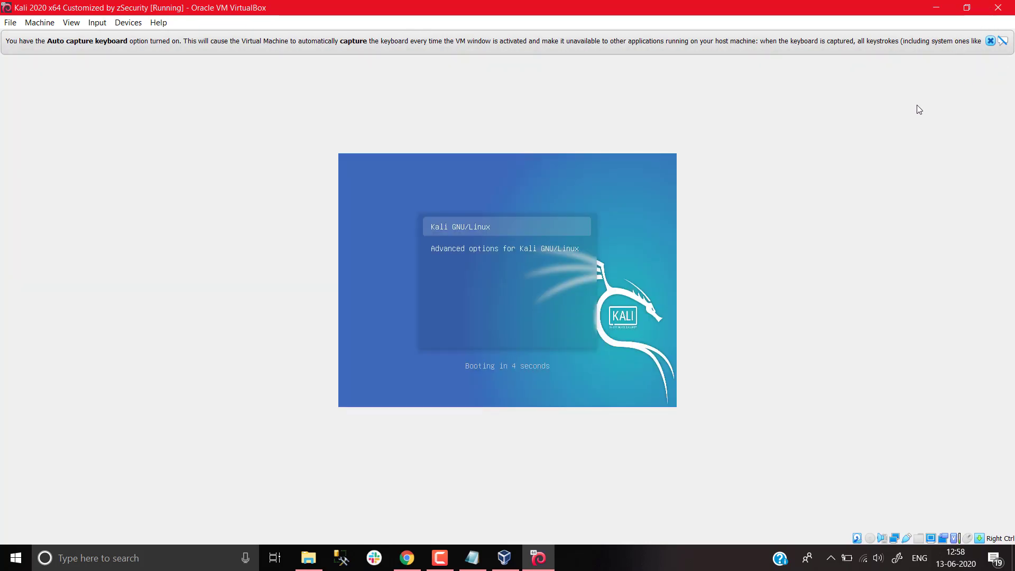
key(Return)
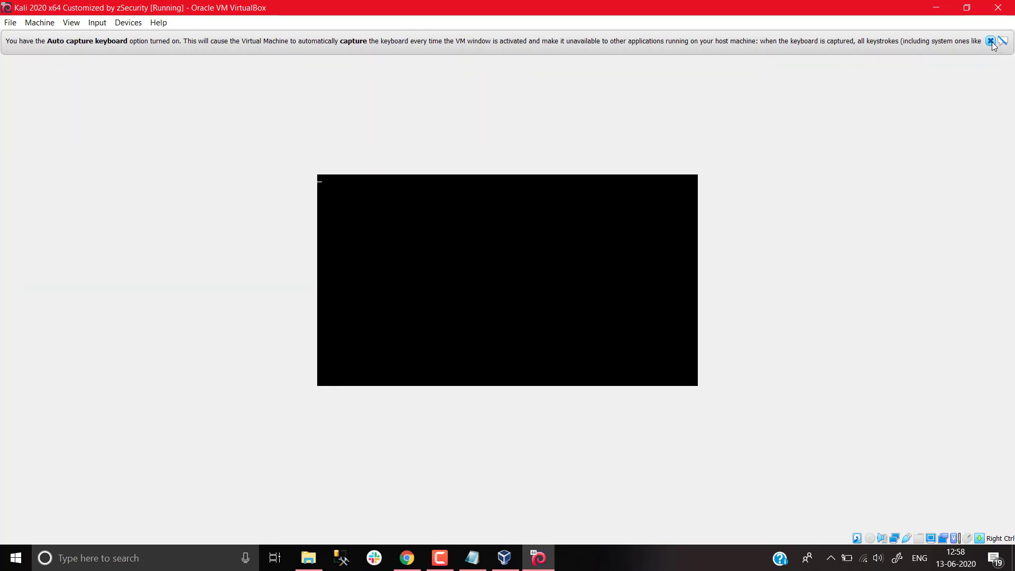
click(990, 42)
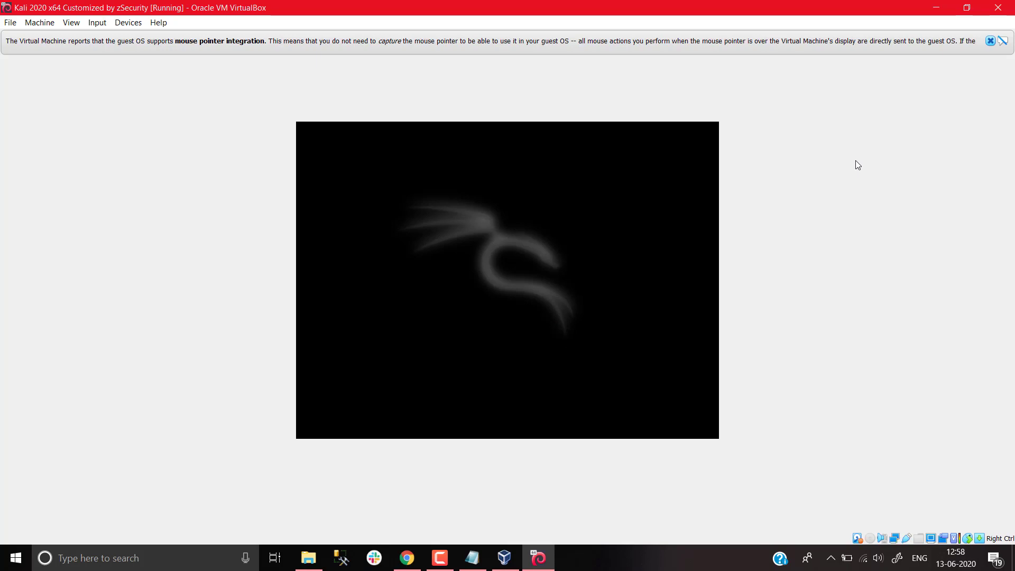
click(989, 41)
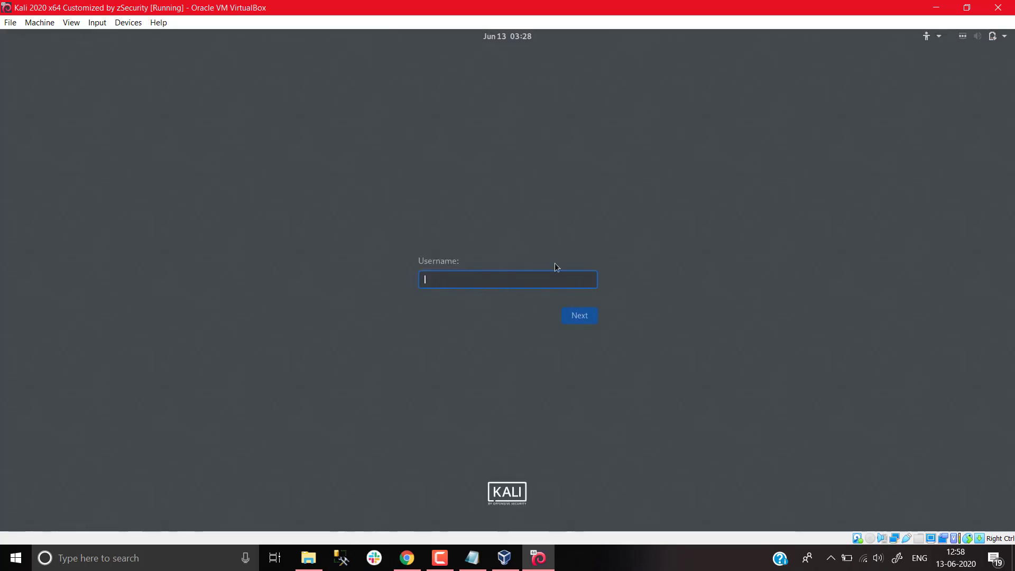
Sign in to Kali as root with the default password
text(root)
key(Return)
text(toor)
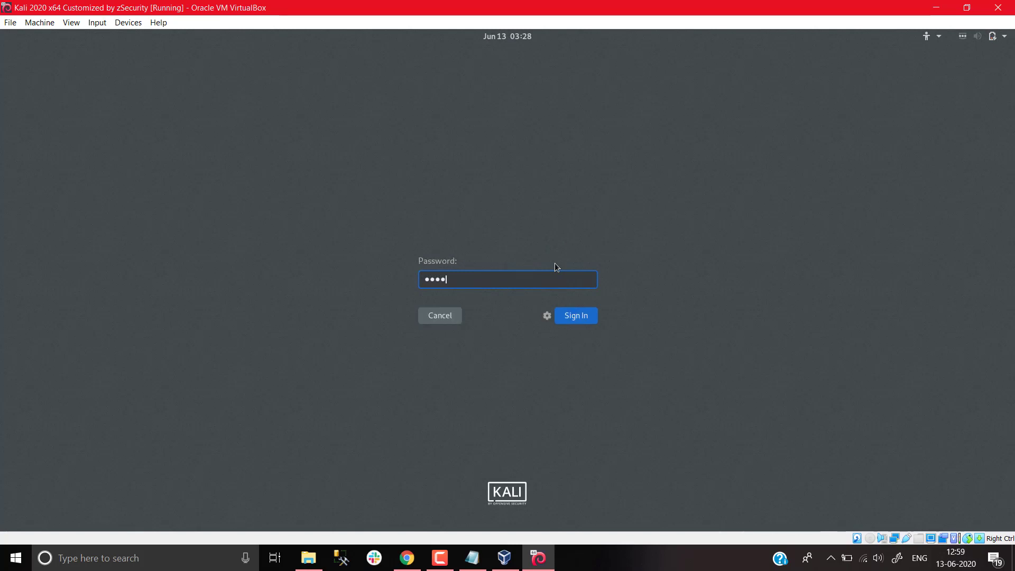
key(Return)
click(471, 558)
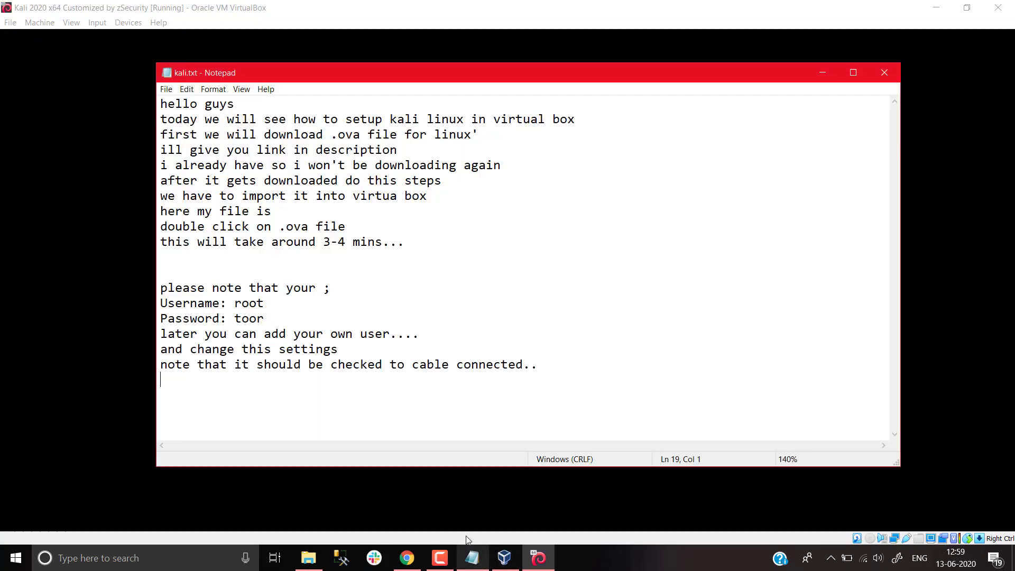
Add the line 'login using mention user name and password' to kali.txt and return to the Kali desktop
text(log)
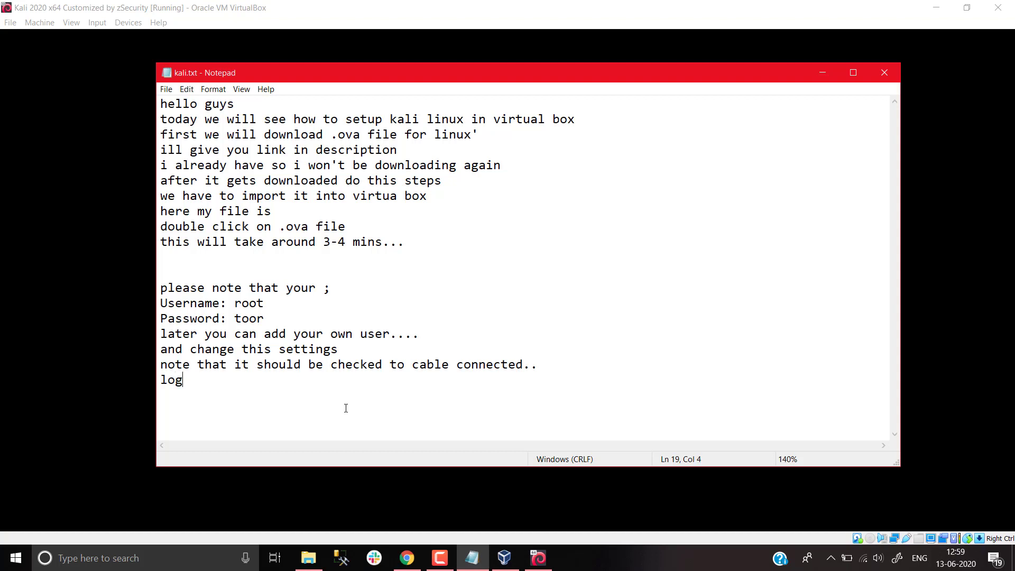
text(in using mention )
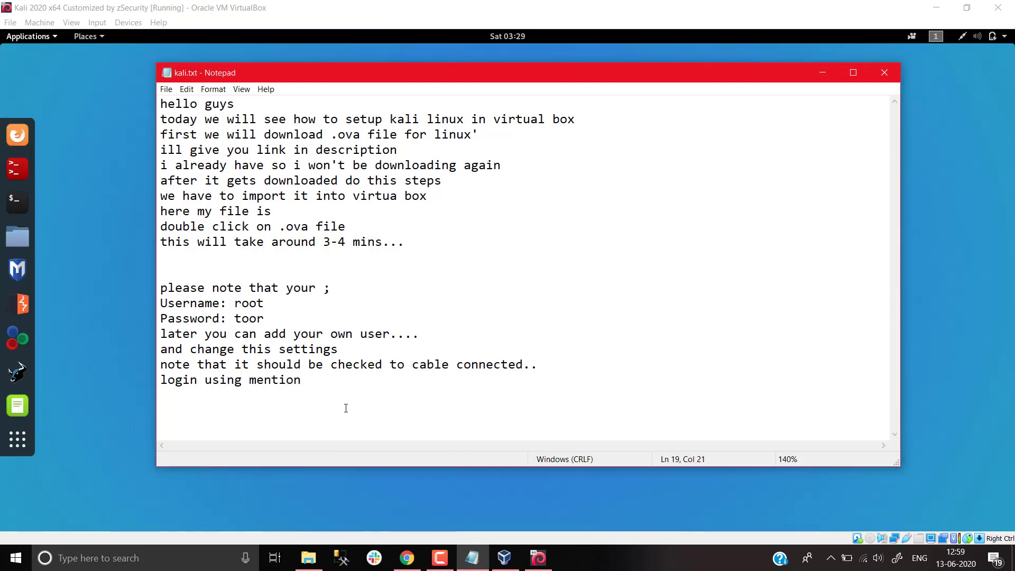
text(user na)
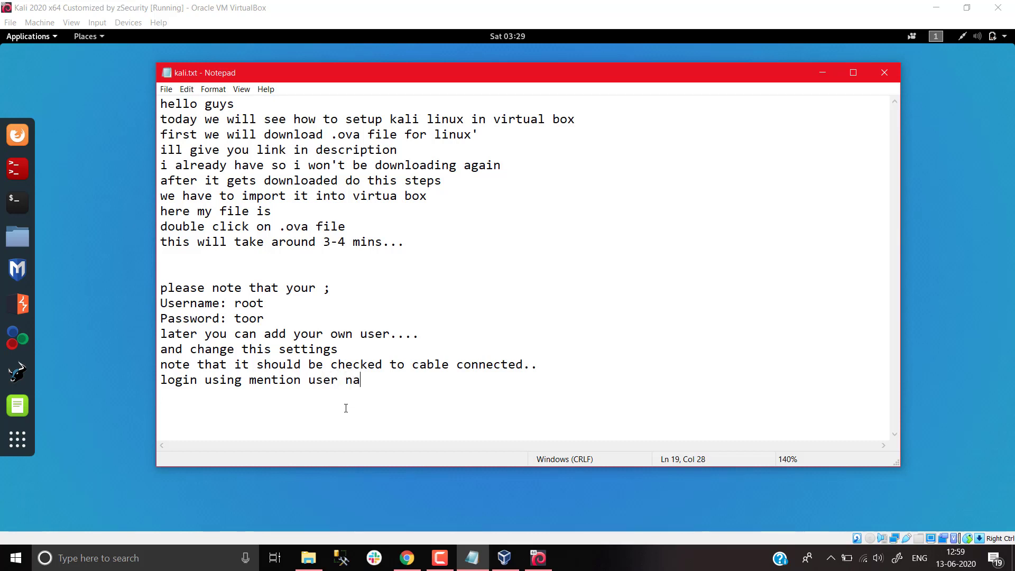
text(me and passwor)
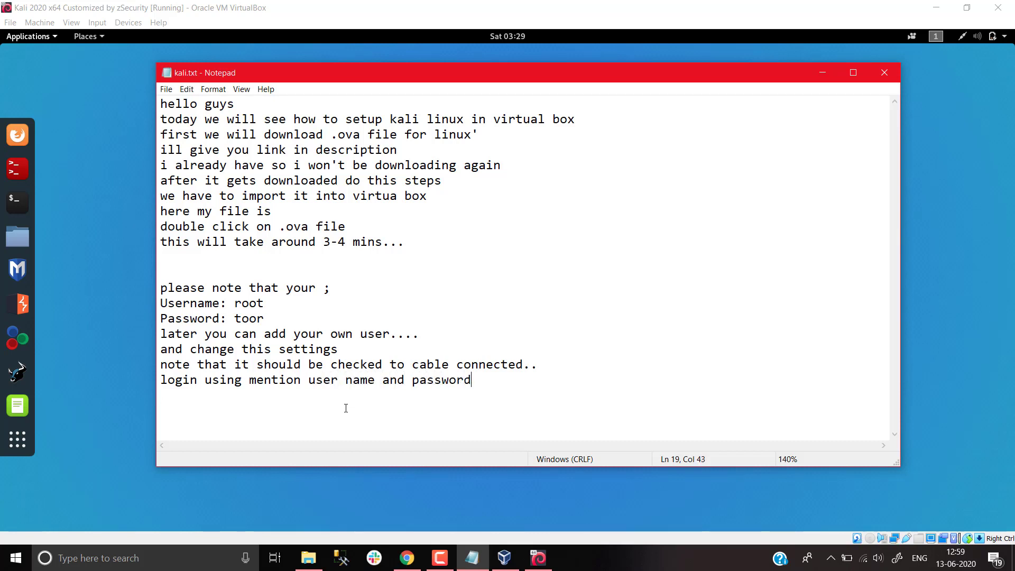
text(d)
key(Return)
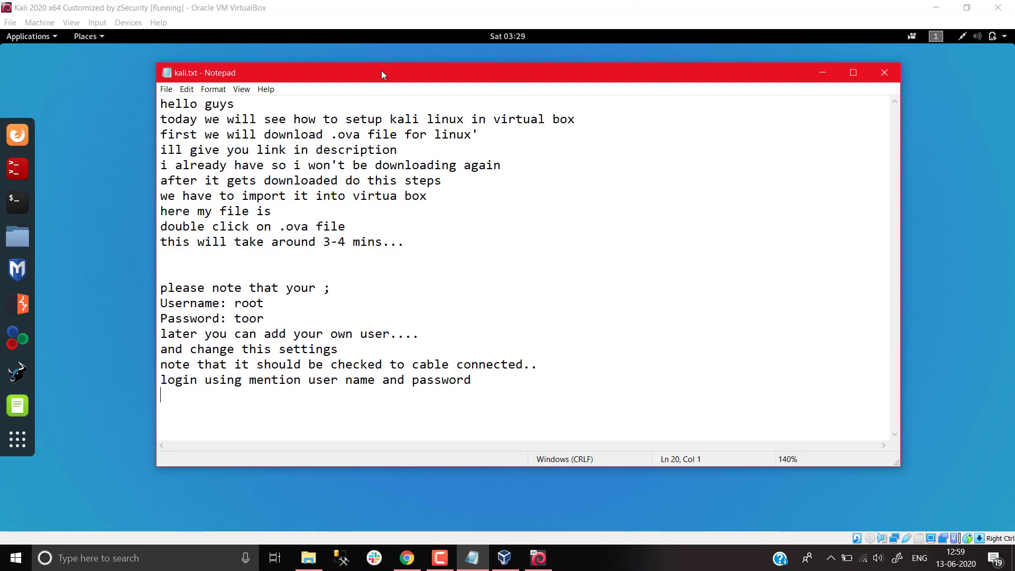
click(65, 140)
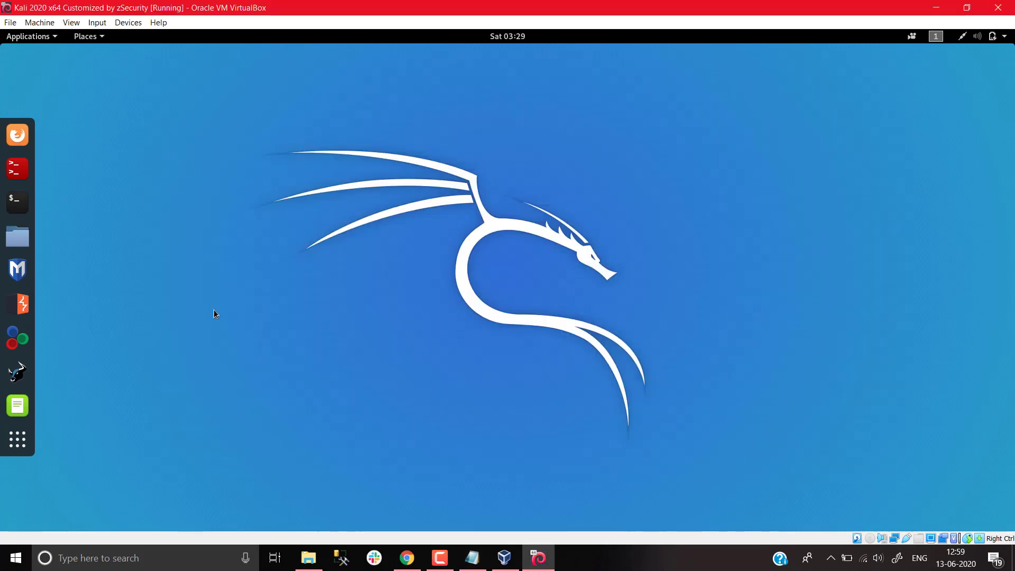
Run apt-get update in a new terminal on the Kali desktop
click(17, 201)
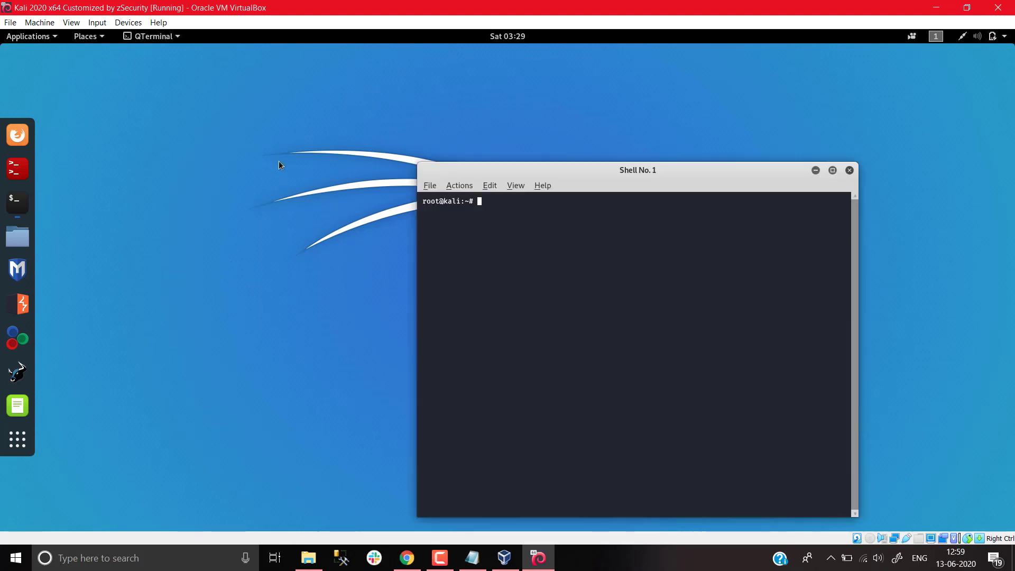
text(apt)
key(BackSpace)
text(-get )
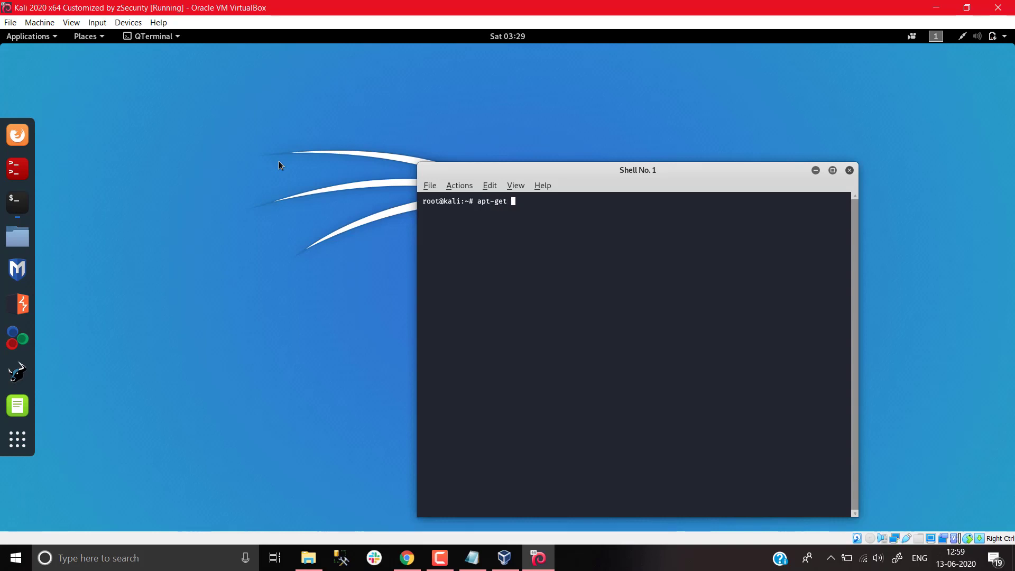
text(update)
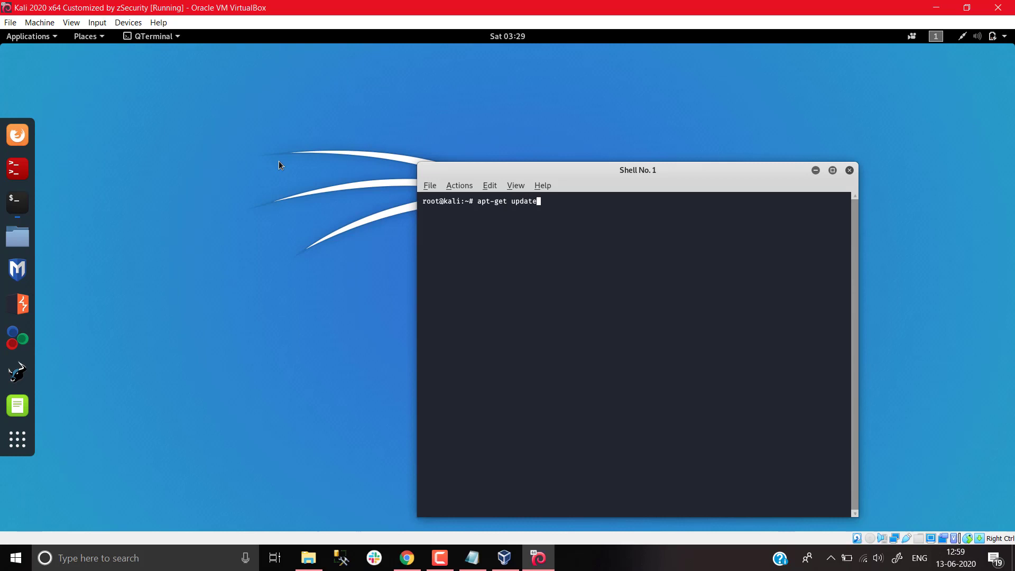
key(Return)
click(472, 558)
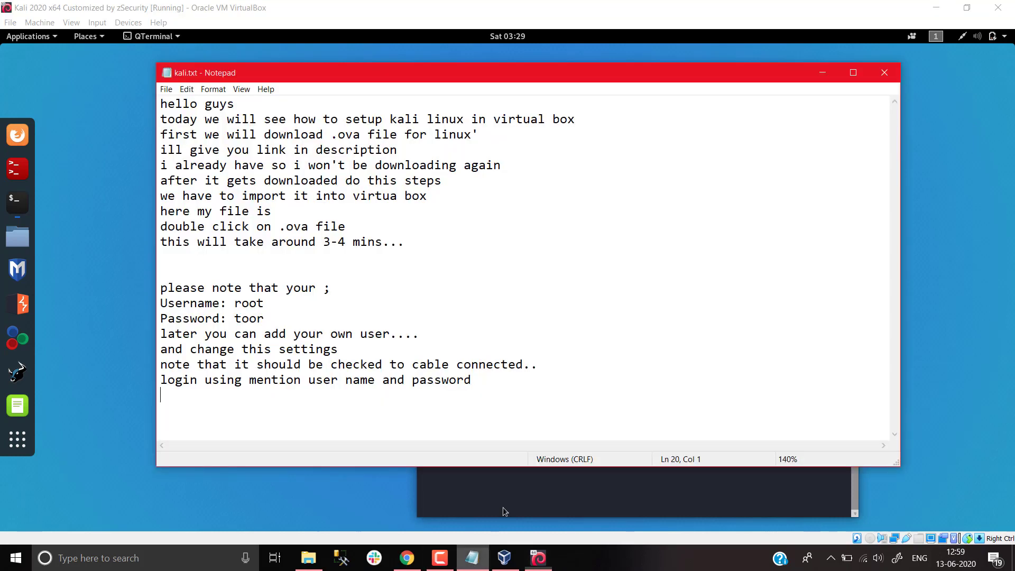
Note 'update your kali using apt-get update && apt-get upgrade' plus a slow net speed tip in kali.txt
text(upd)
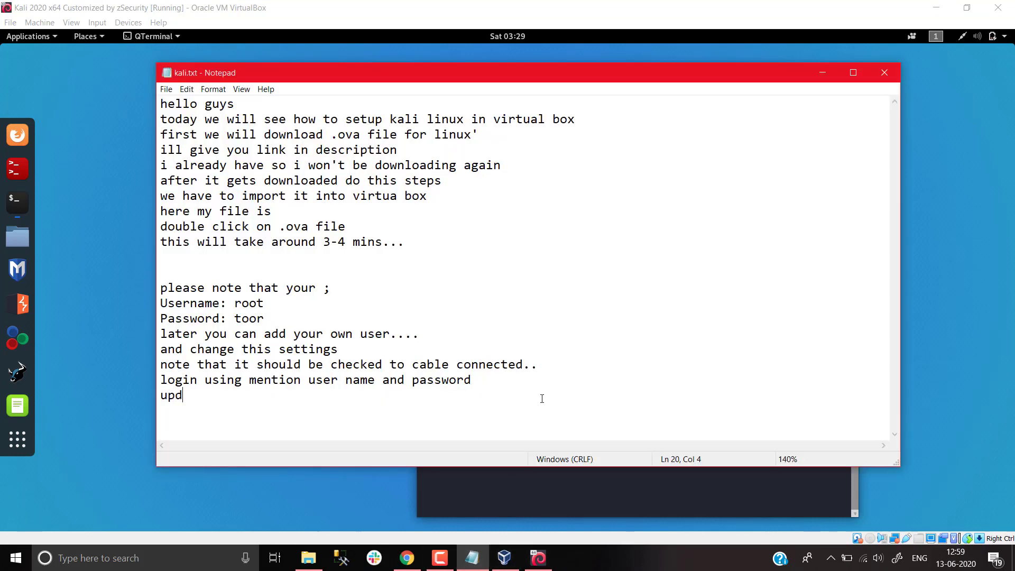
text(ate you)
key(BackSpace)
text(r)
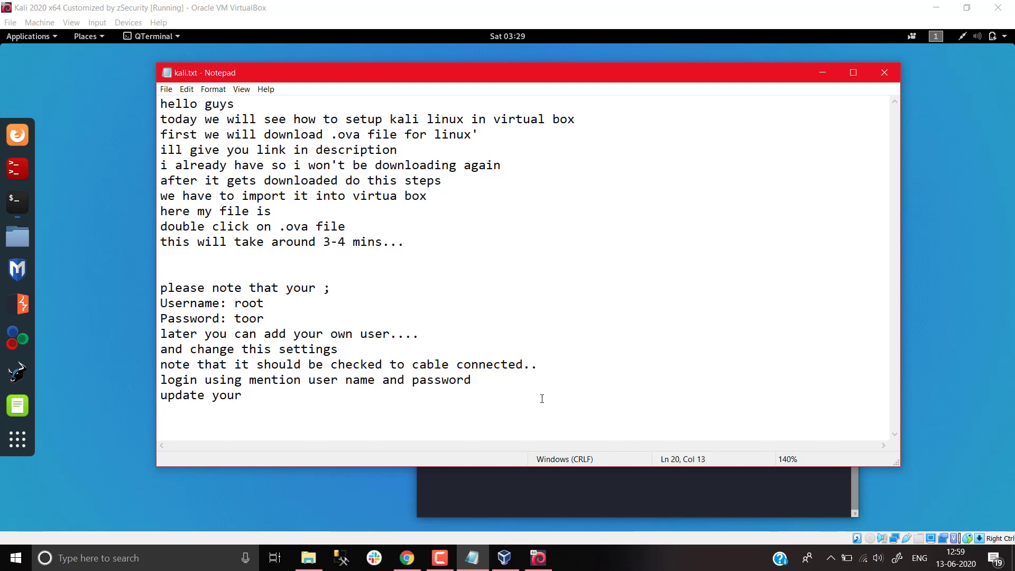
text( kali using )
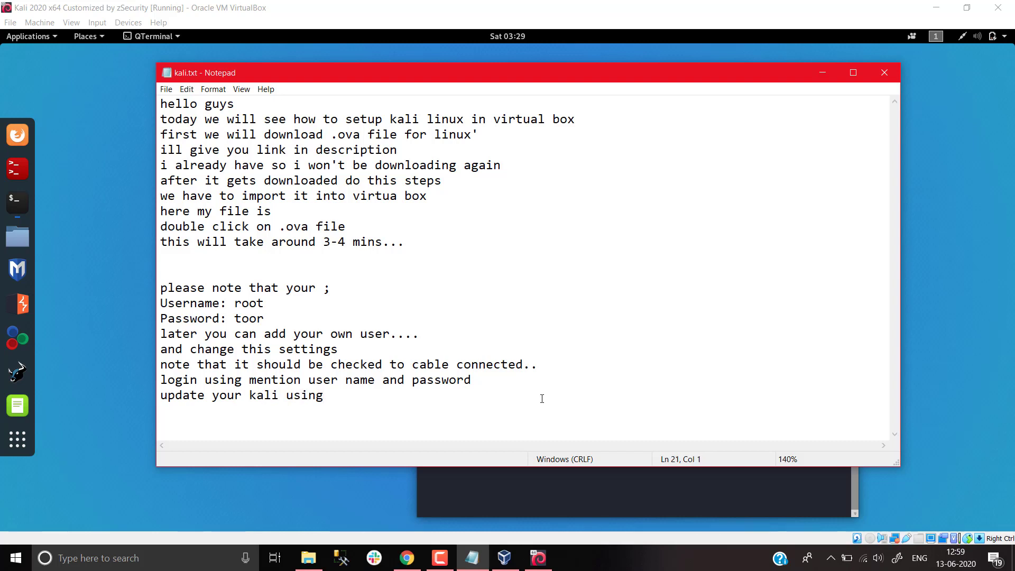
text(apt-get u)
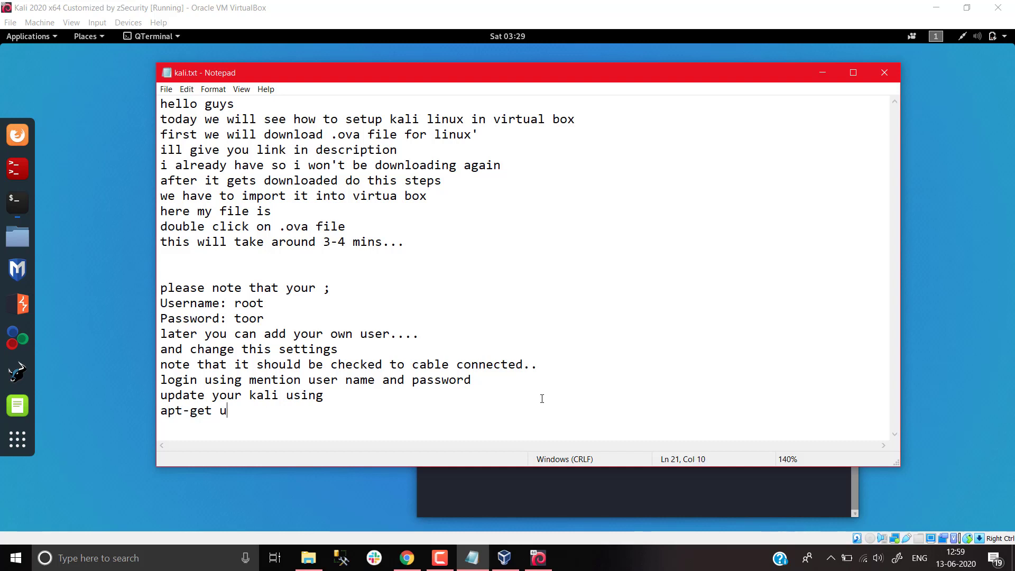
text(pdate)
text( $$)
key(BackSpace)
key(BackSpace)
text(&& apt-get)
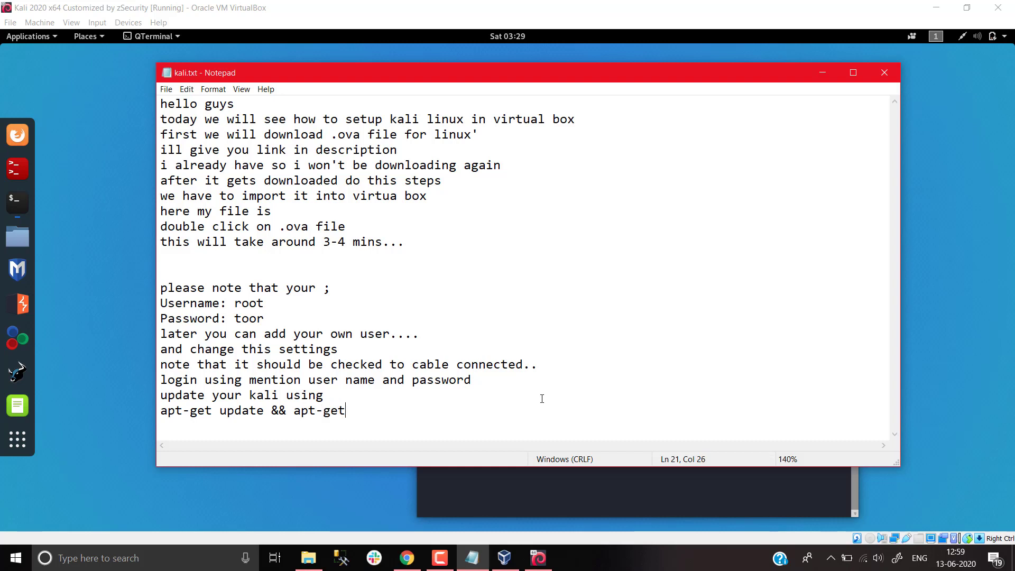
text( upgrade)
text(if your ne)
text(t )
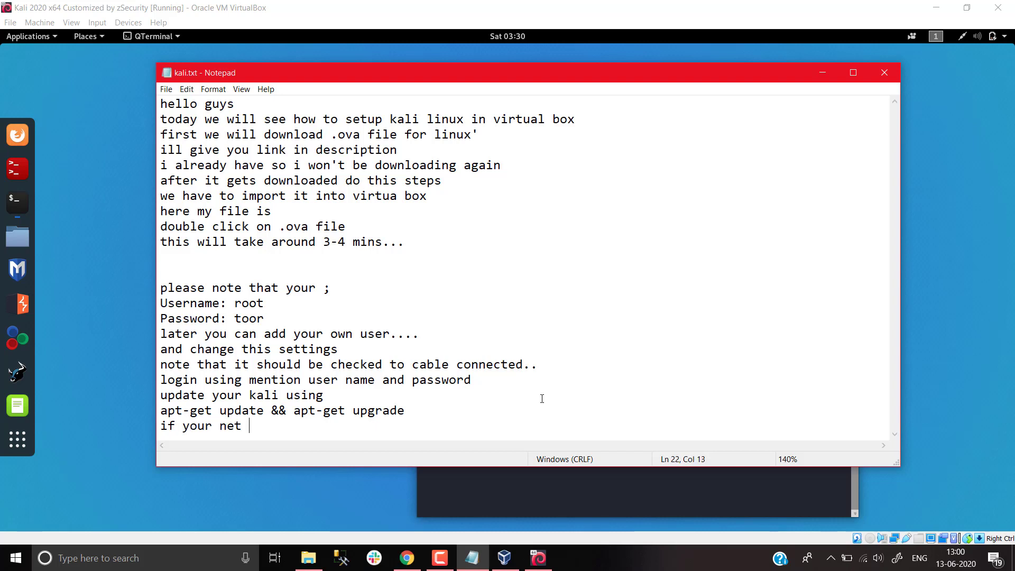
text(speed is slow wa)
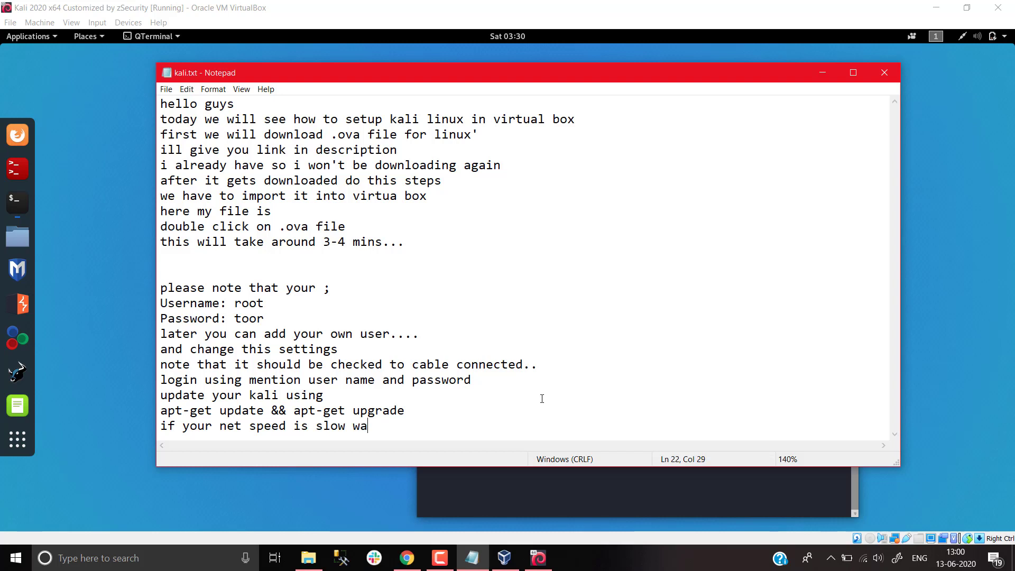
text(tch my net video how)
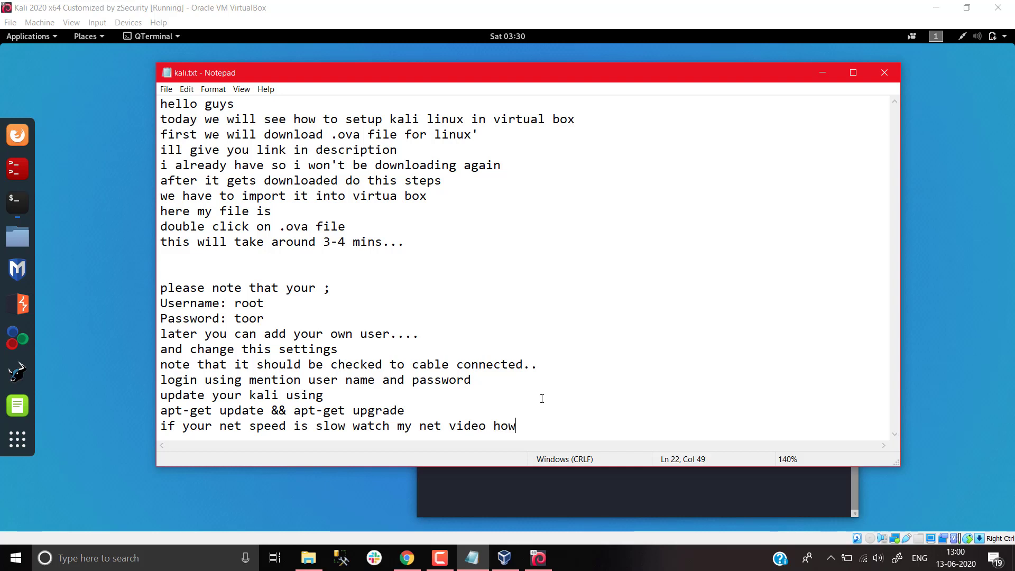
text( to increa)
key(BackSpace)
key(BackSpace)
key(BackSpace)
text(r)
key(BackSpace)
text(rease speed for )
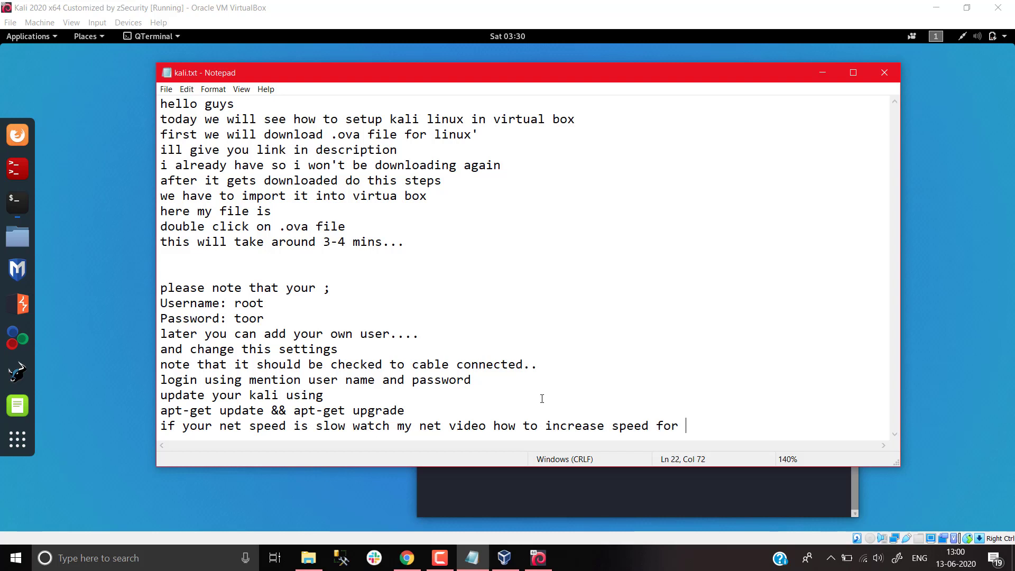
text(updating or down)
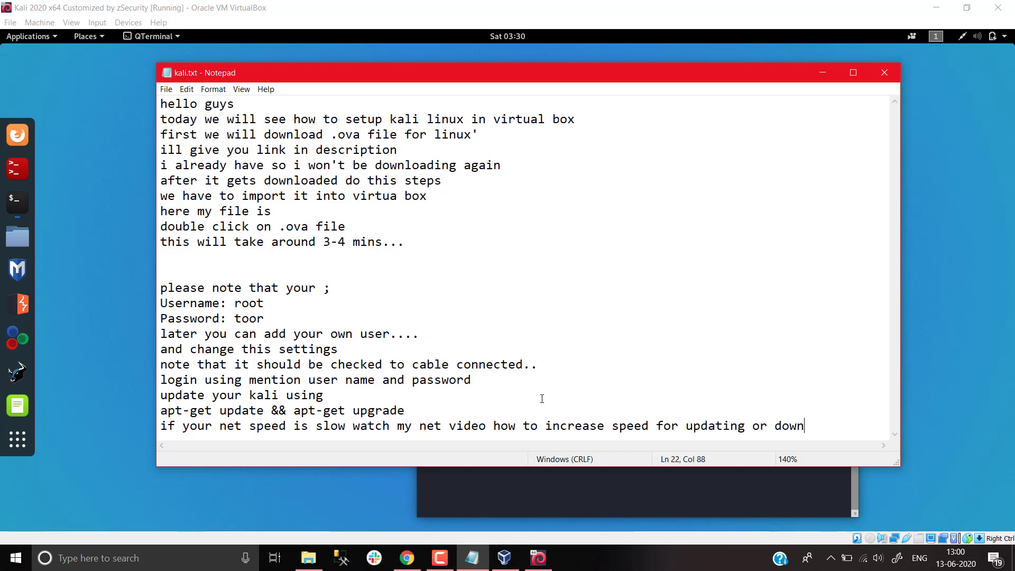
text(loading)
Suspend the running apt-get update in the Kali terminal with Ctrl+Z and return to the notes
key(alt+Tab)
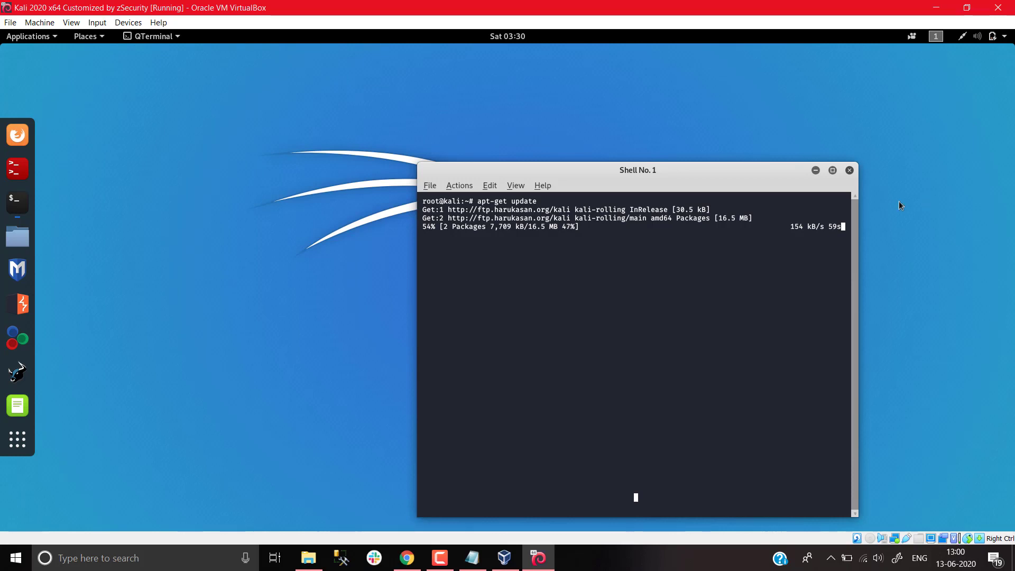
key(ctrl+z)
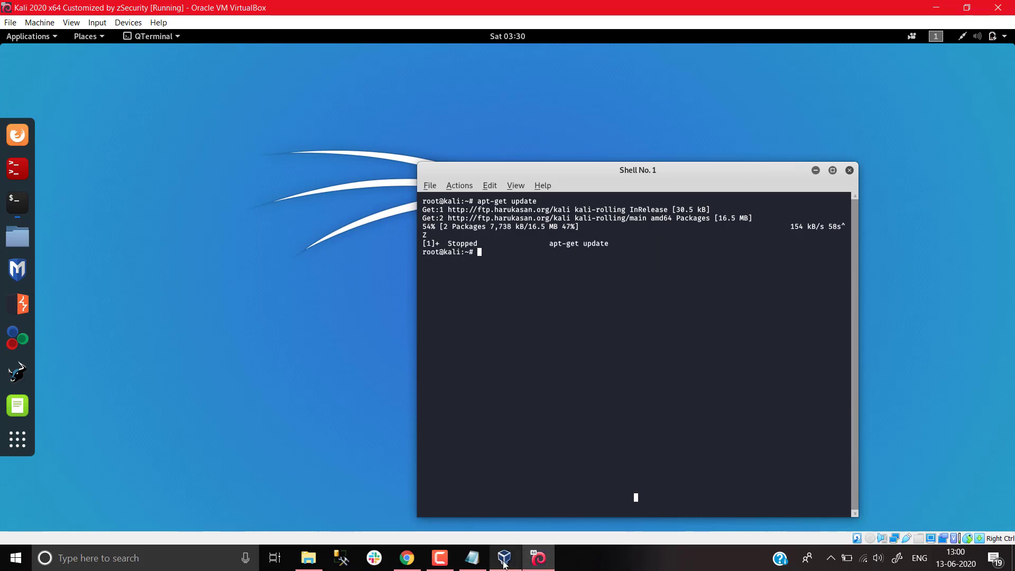
click(505, 556)
click(504, 556)
click(472, 556)
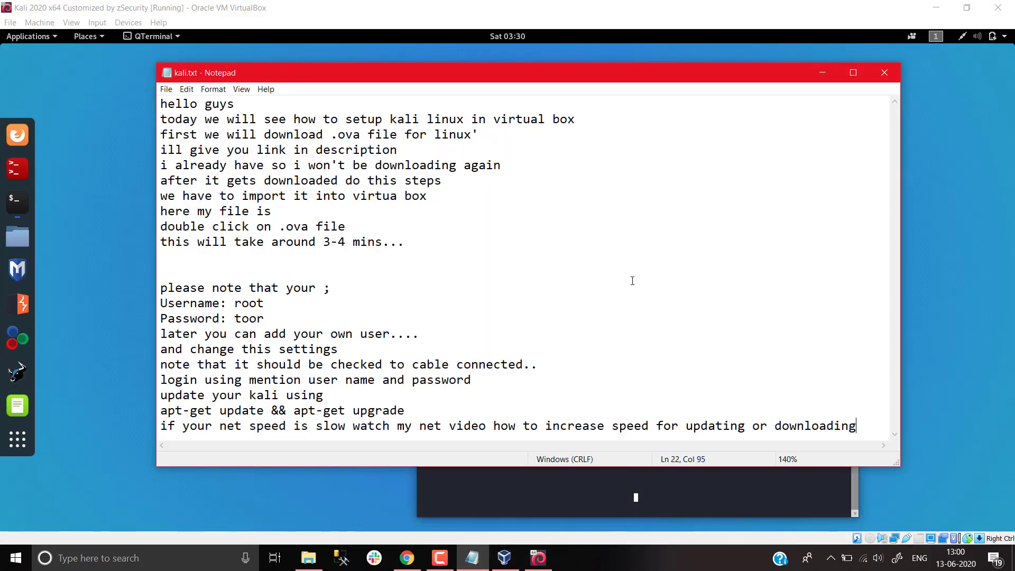
Begin a new kali.txt line reading 'as i already have'
text(as)
key(BackSpace)
key(BackSpace)
key(Return)
text(as i )
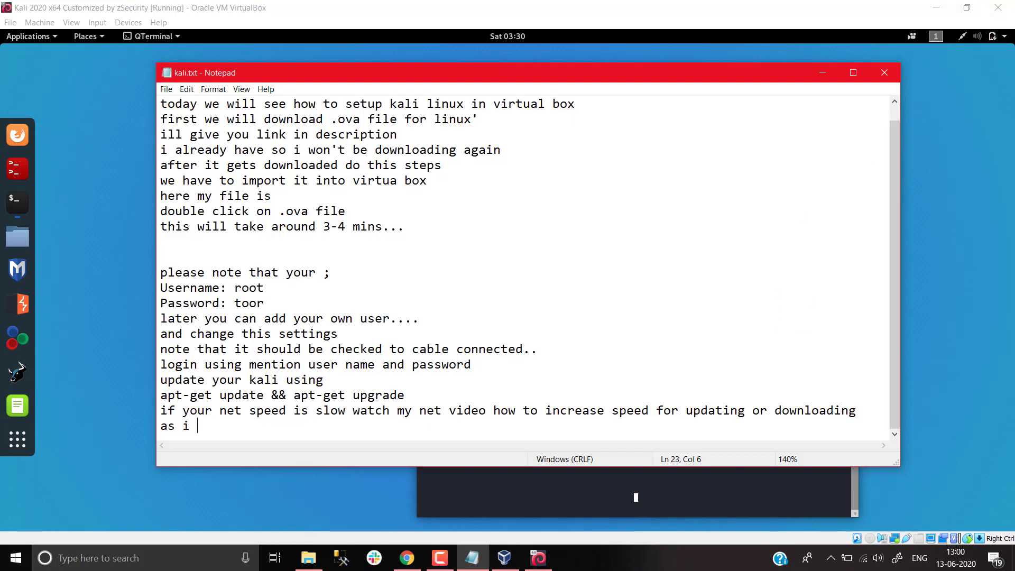
text(already have)
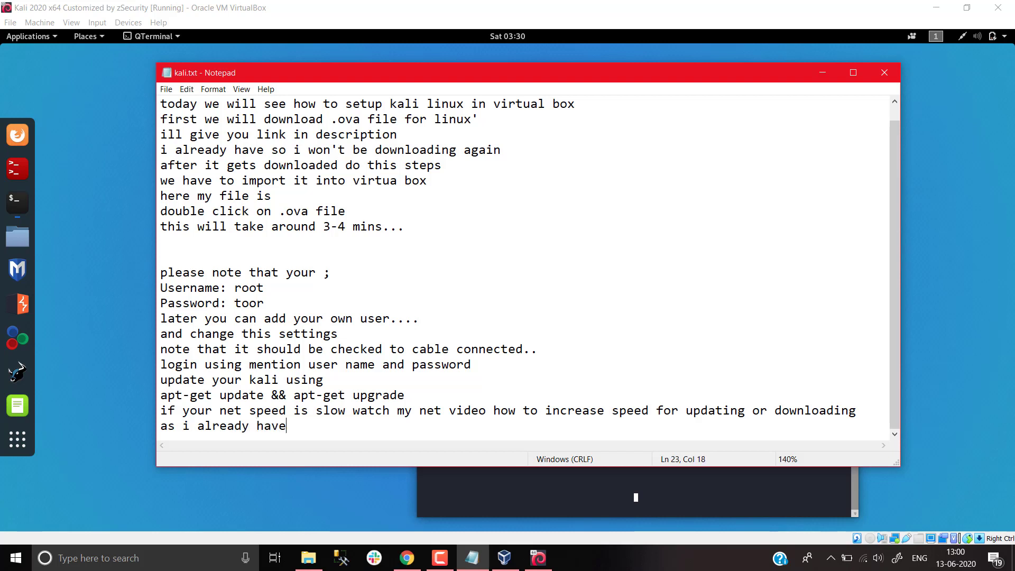